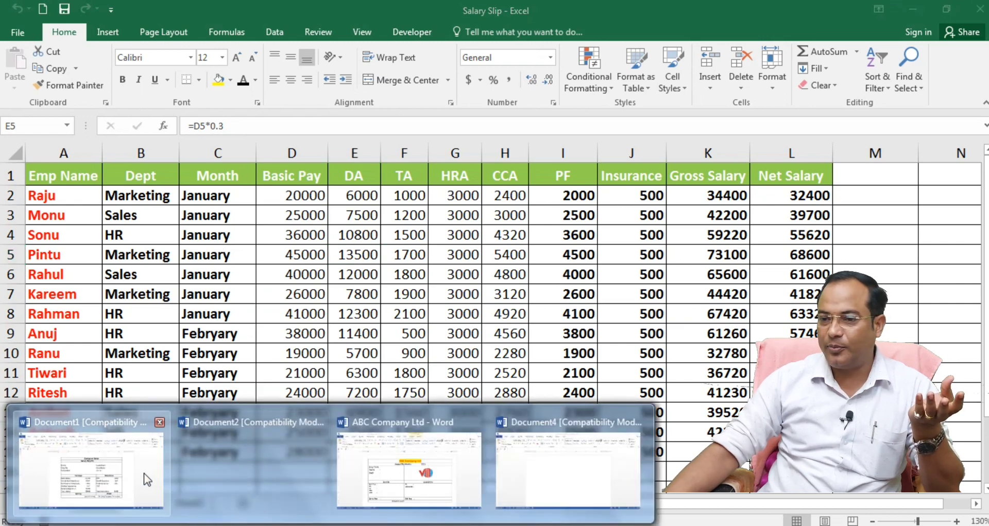
- Examine the sample salary slip in Word's Document1 and the column headings of the Salary Slip workbook in Excel
left_click(146, 479)
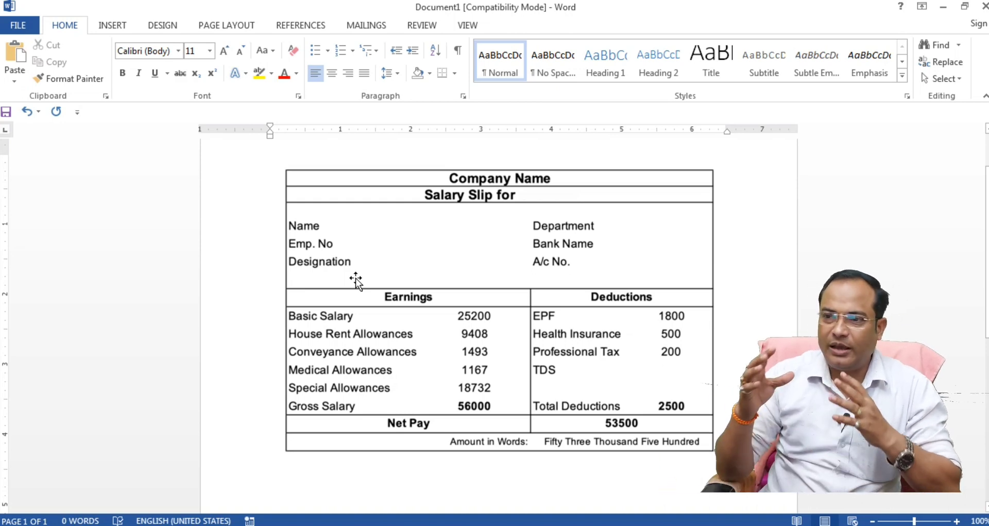
left_click(258, 525)
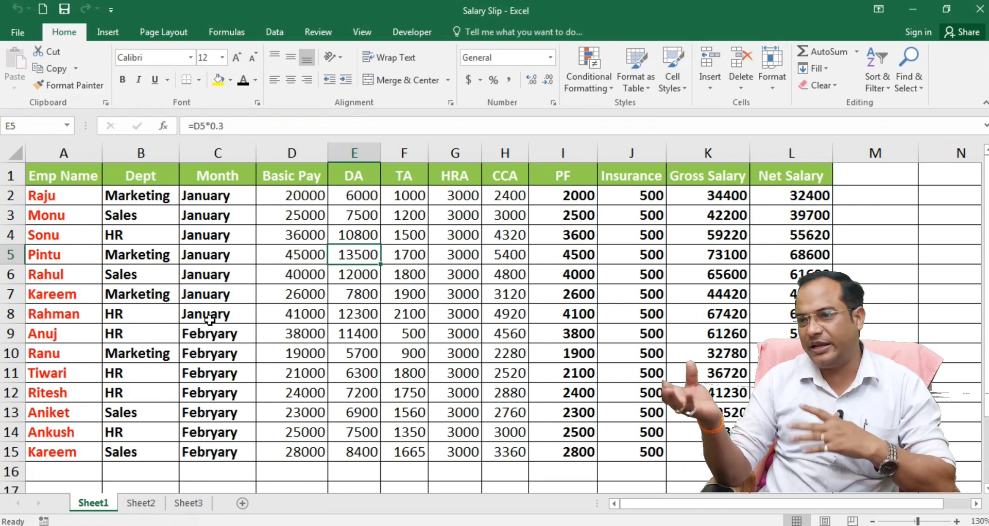
left_click_drag(59, 178, 783, 173)
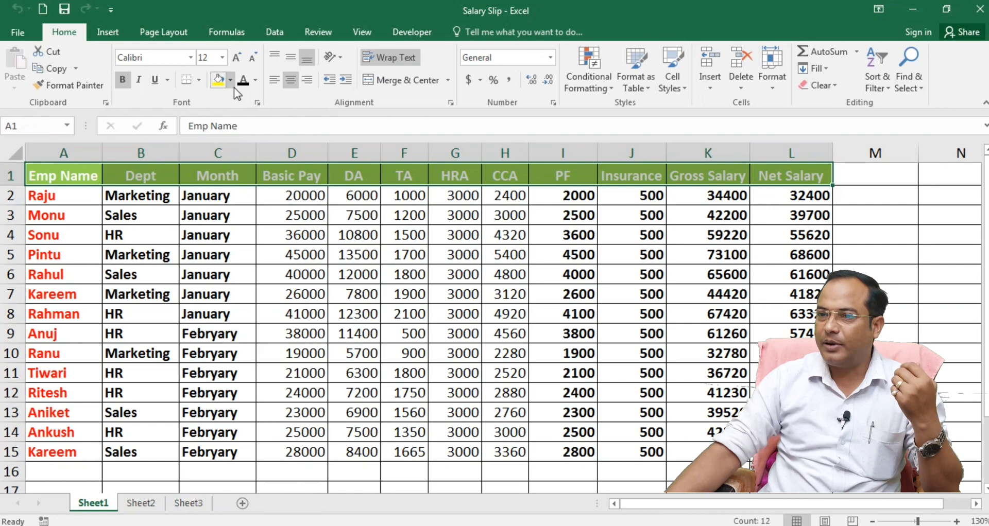
left_click(263, 278)
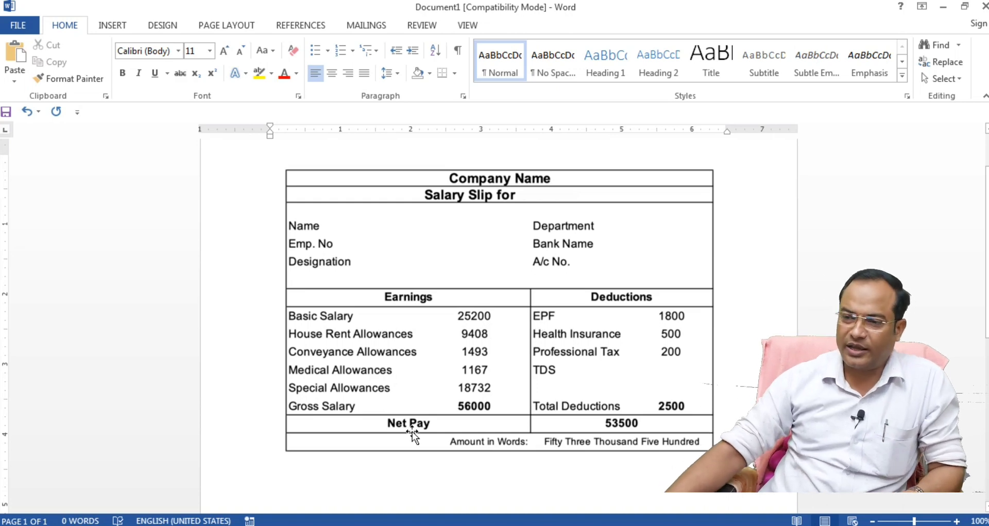
mouse_move(332, 523)
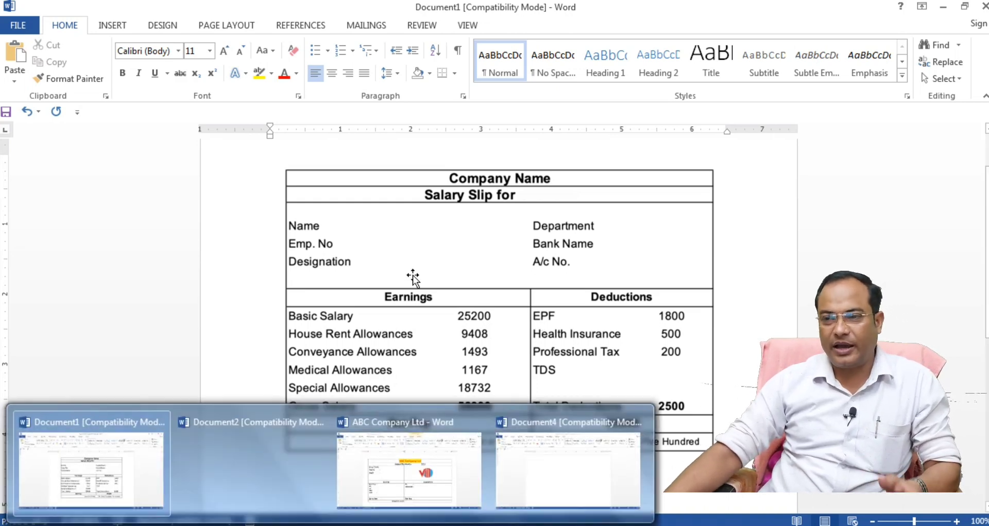
left_click(412, 280)
left_click(236, 292)
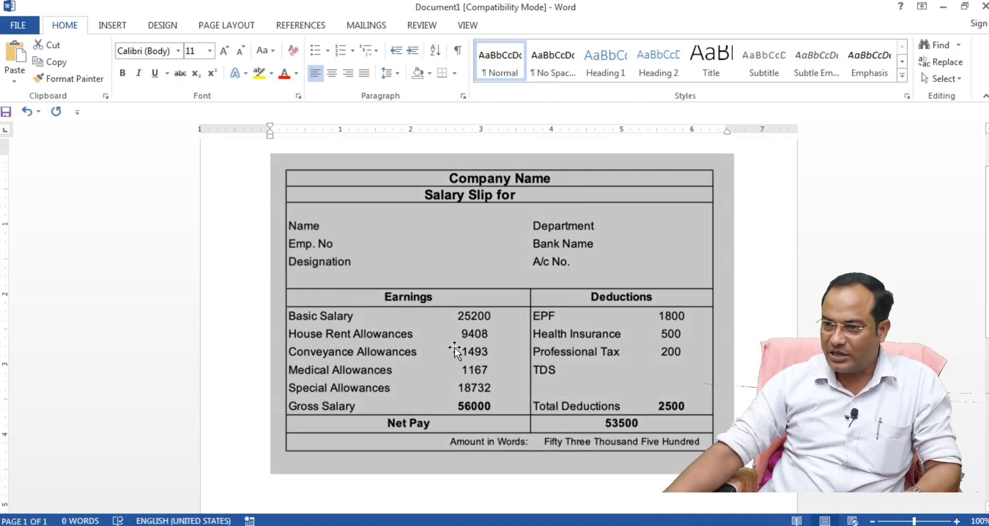
- Examine the ABC Company Ltd salary slip document in Word, especially its Emp Code field
mouse_move(333, 521)
left_click(395, 452)
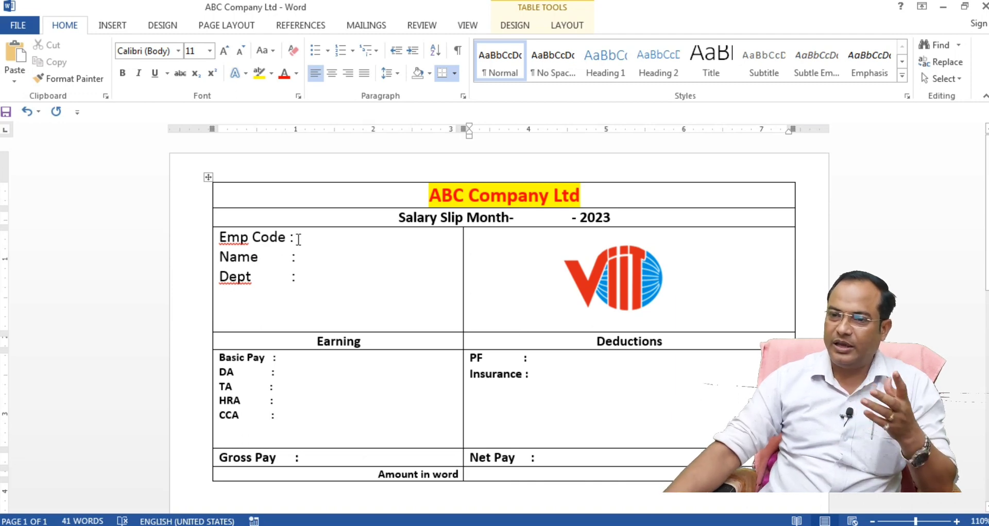
left_click_drag(298, 238, 221, 238)
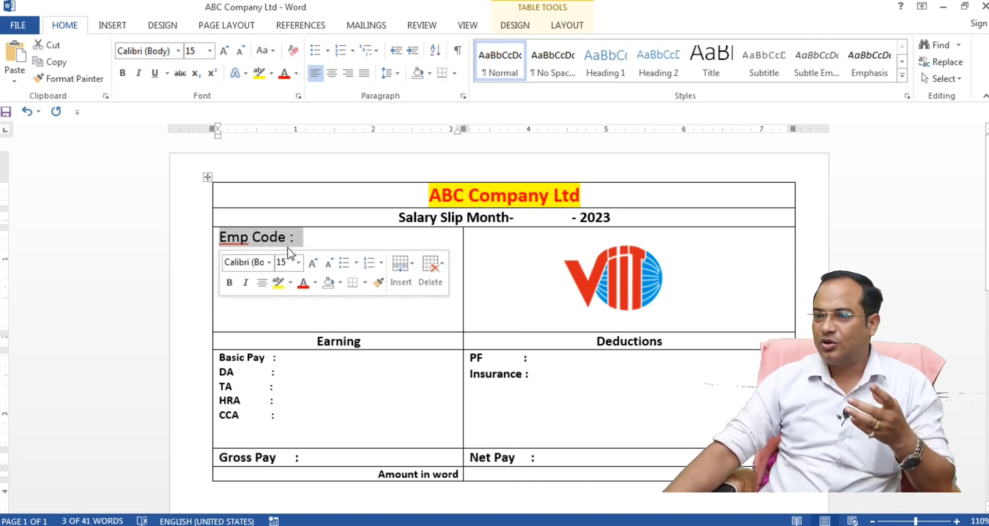
left_click(315, 242)
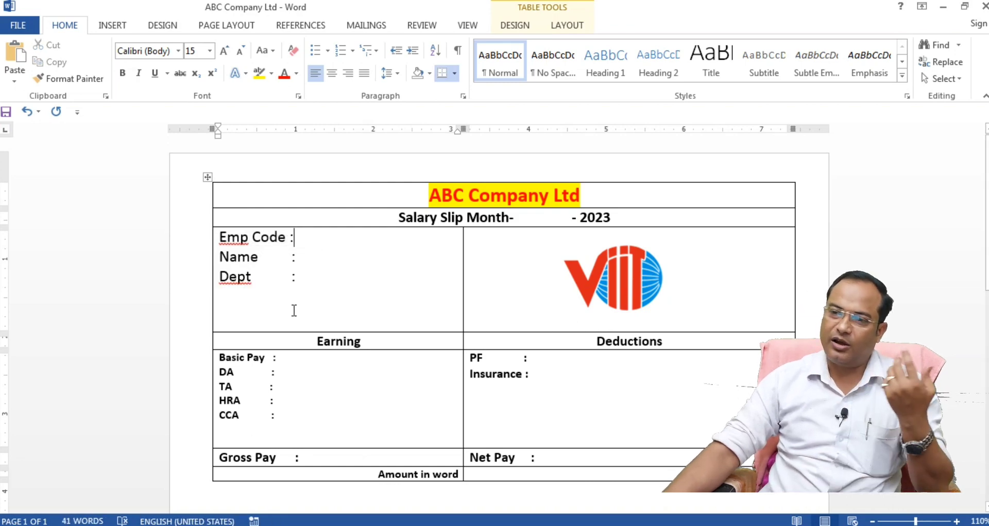
- Switch to the Excel salary sheet and insert a blank column before the Emp Name column
key("alt+Tab")
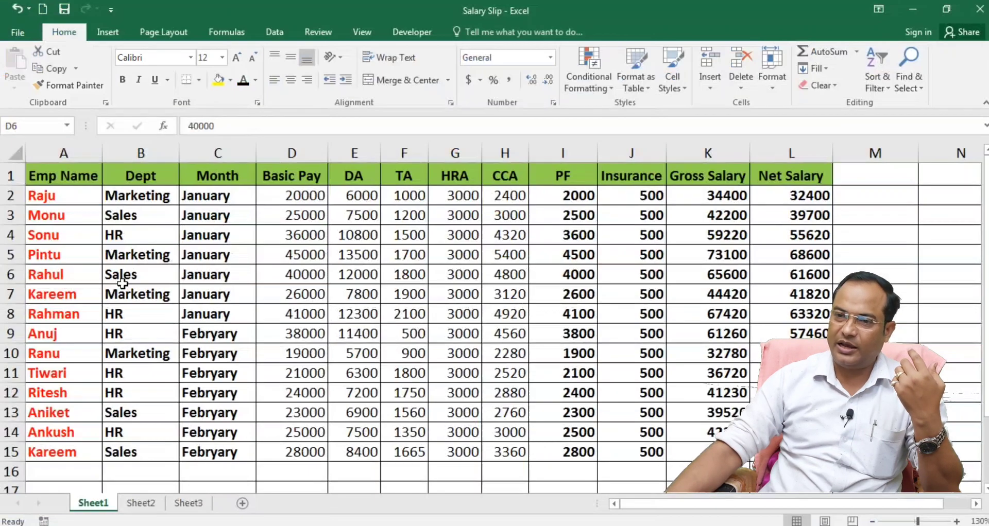
left_click(49, 170)
right_click(57, 176)
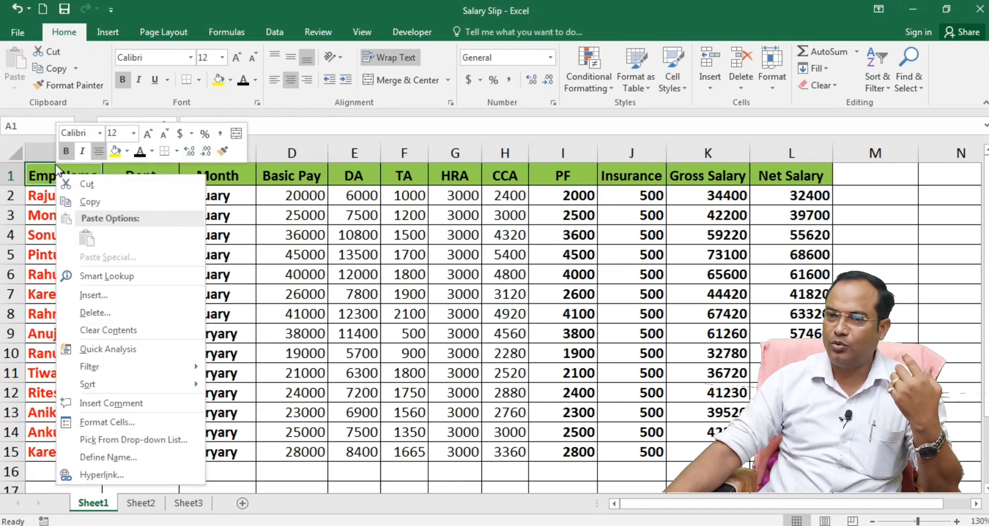
key("Escape")
left_click(46, 153)
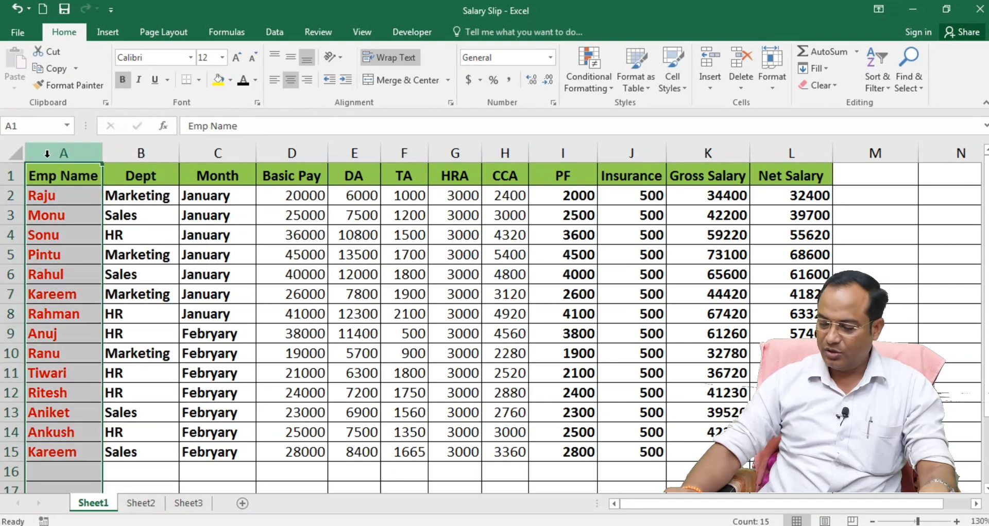
type("+")
key("Escape")
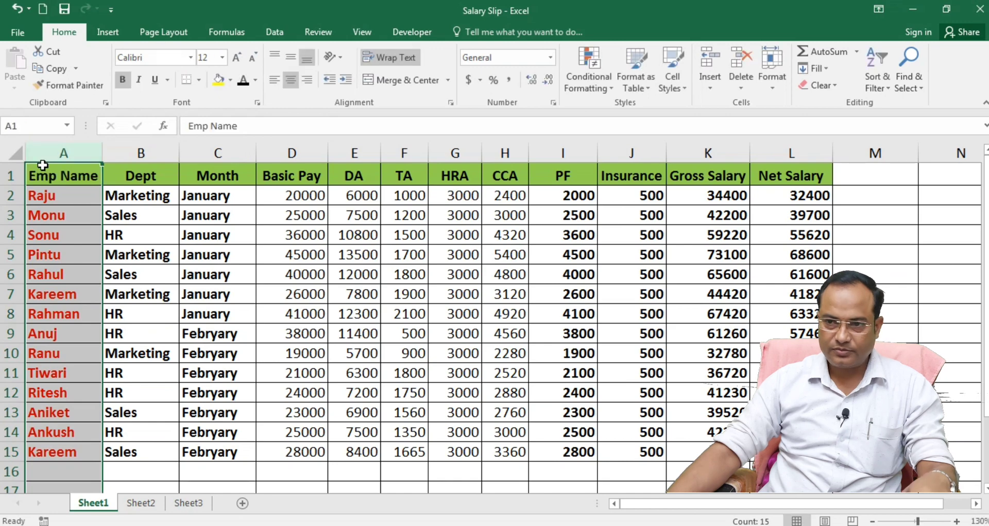
key("ctrl+shift+plus")
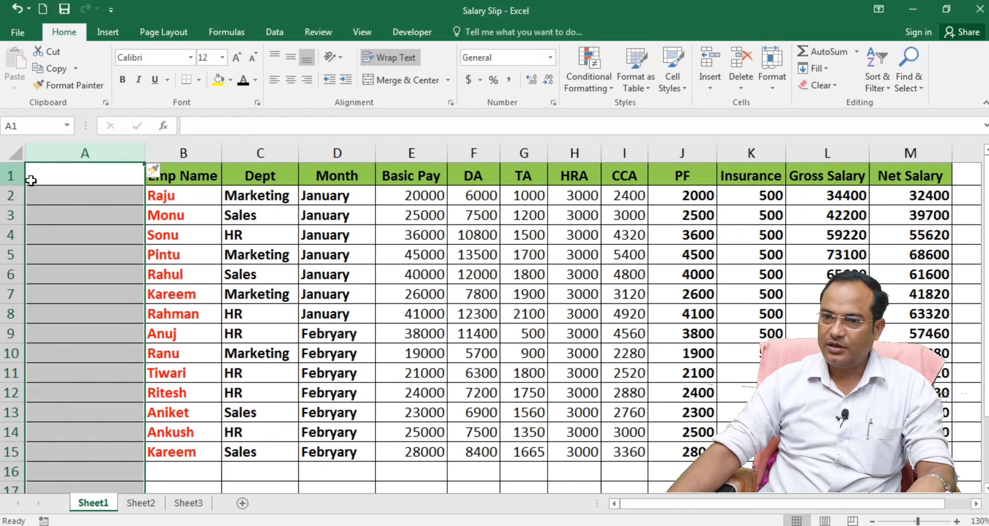
- Enter the heading "Emp Code" in cell A1 and narrow column A to fit it
left_click(73, 176)
type("E")
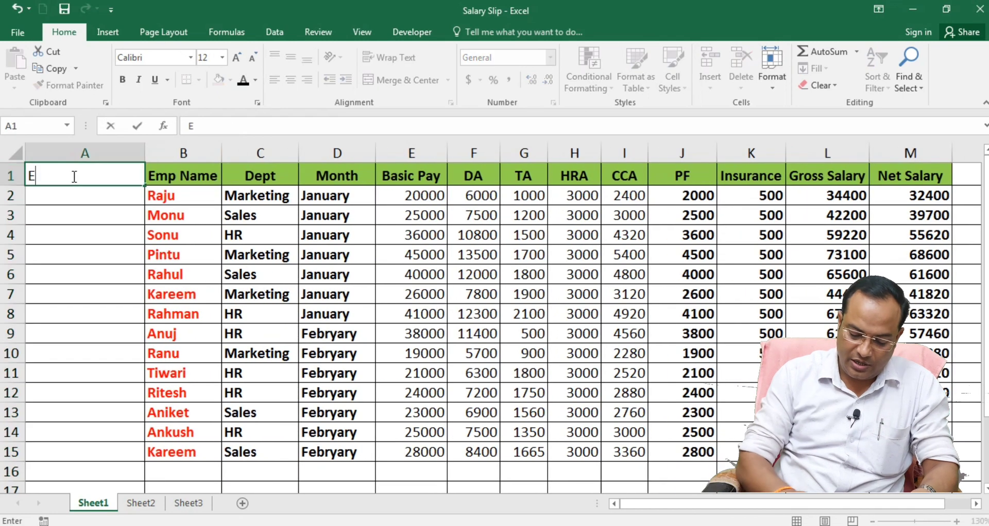
type("mp Cod")
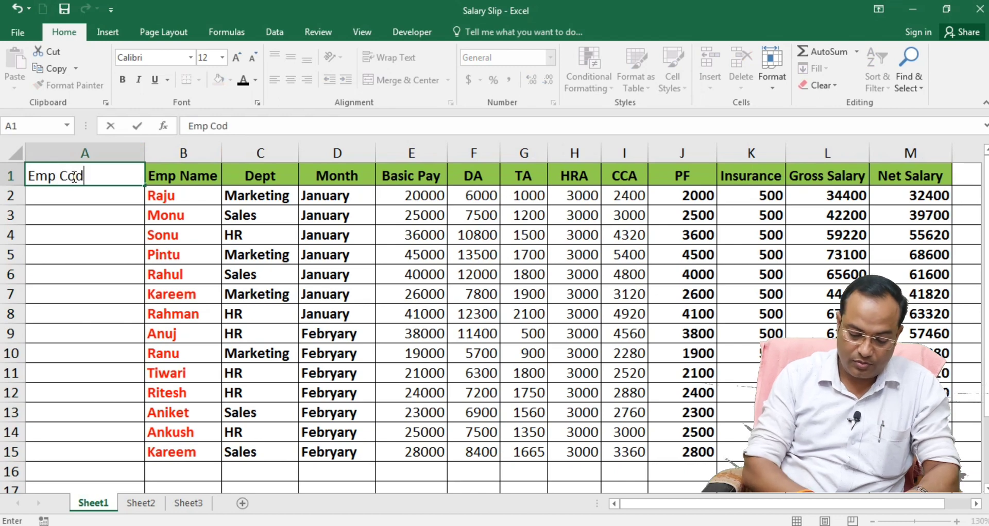
type("e")
key("Return")
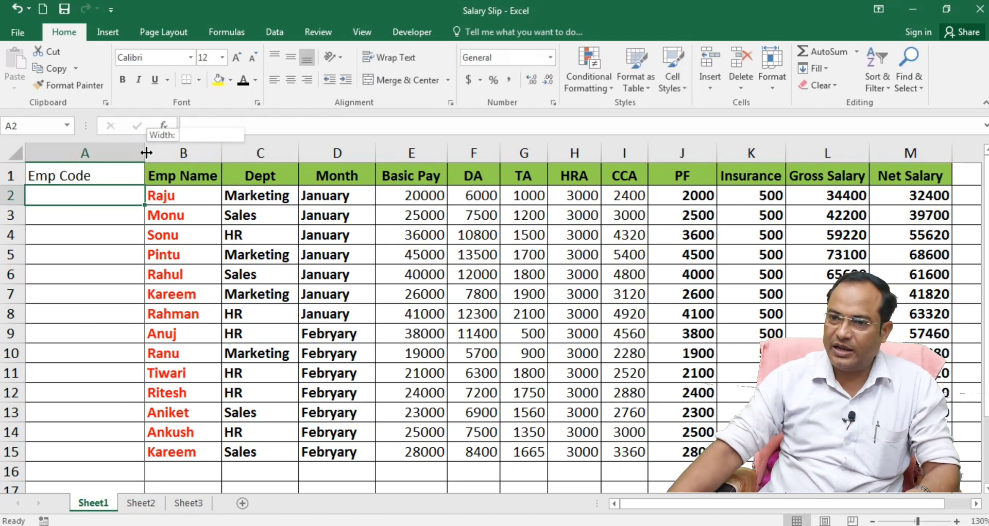
left_click_drag(145, 153, 101, 153)
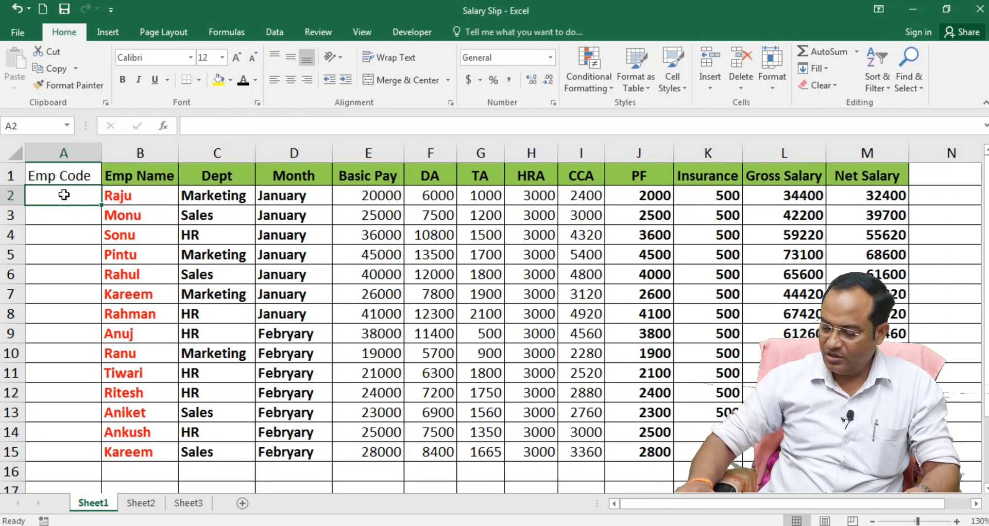
- Enter codes 1001 and 1002 in A2 and A3, and extend the series down to row 15
type("1001")
key("Return")
type("10")
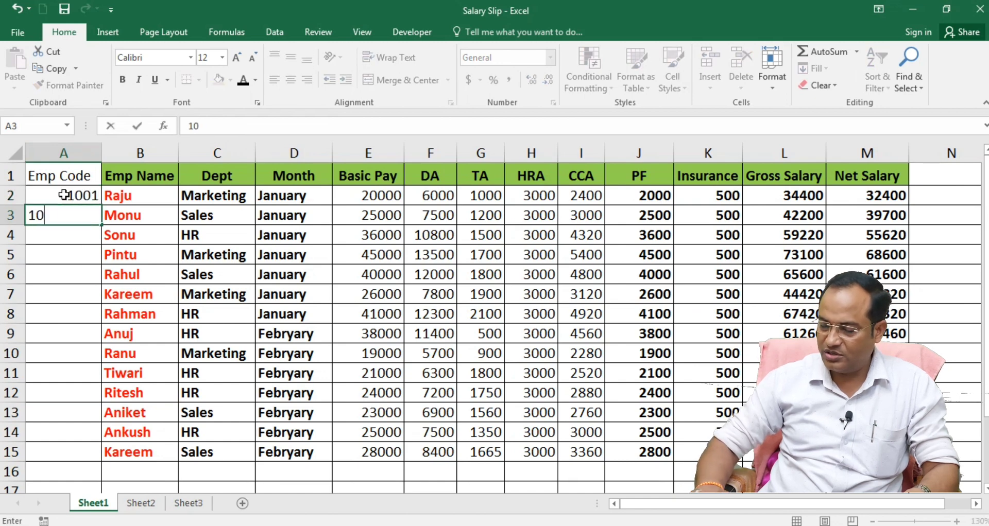
type("02")
key("Return")
left_click_drag(78, 196, 80, 216)
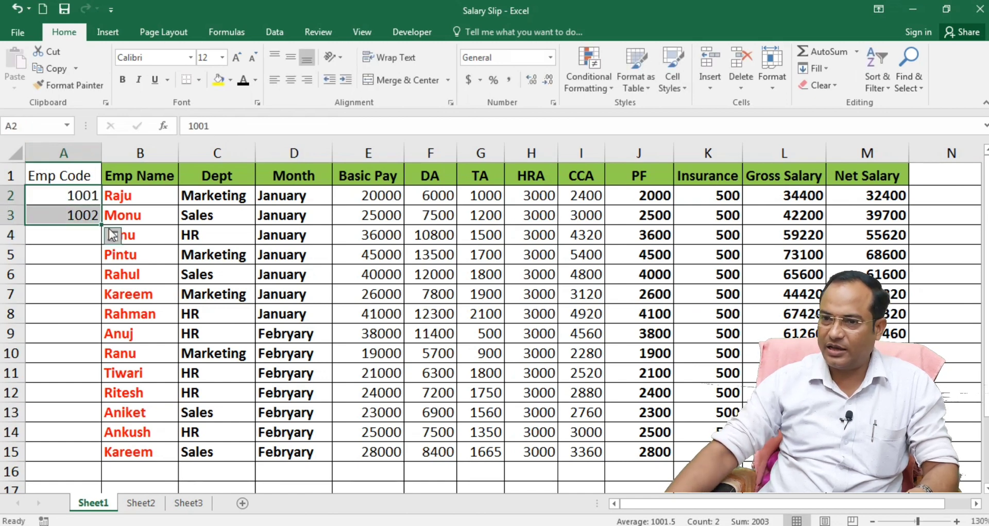
double_click(99, 224)
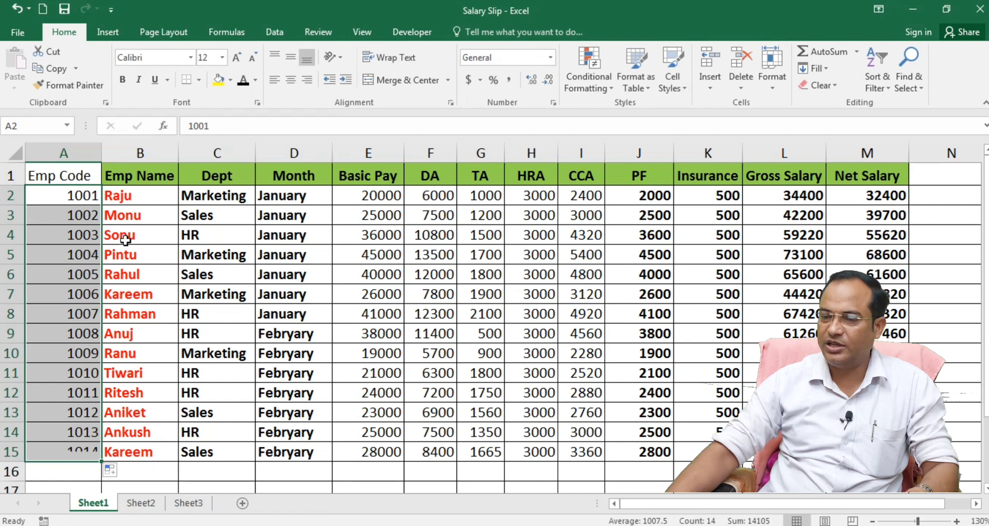
- Narrow column A a little further and fill header cell A1 with the light green of the other headings
left_click_drag(103, 155, 89, 155)
left_click(74, 173)
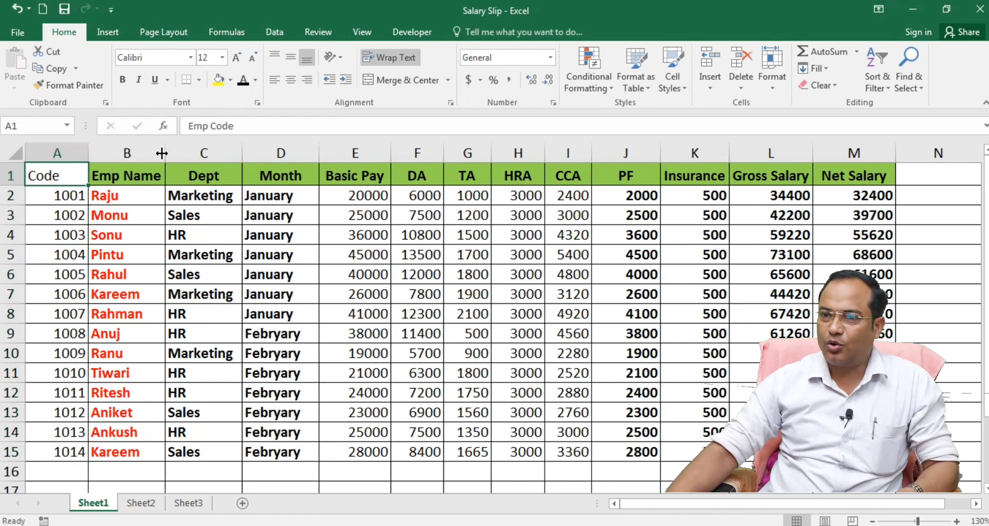
left_click(231, 80)
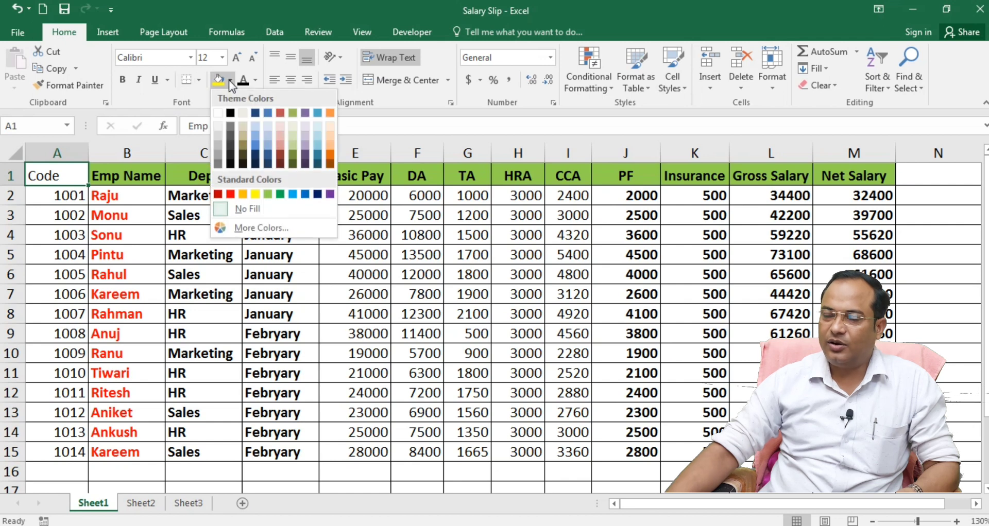
left_click(268, 195)
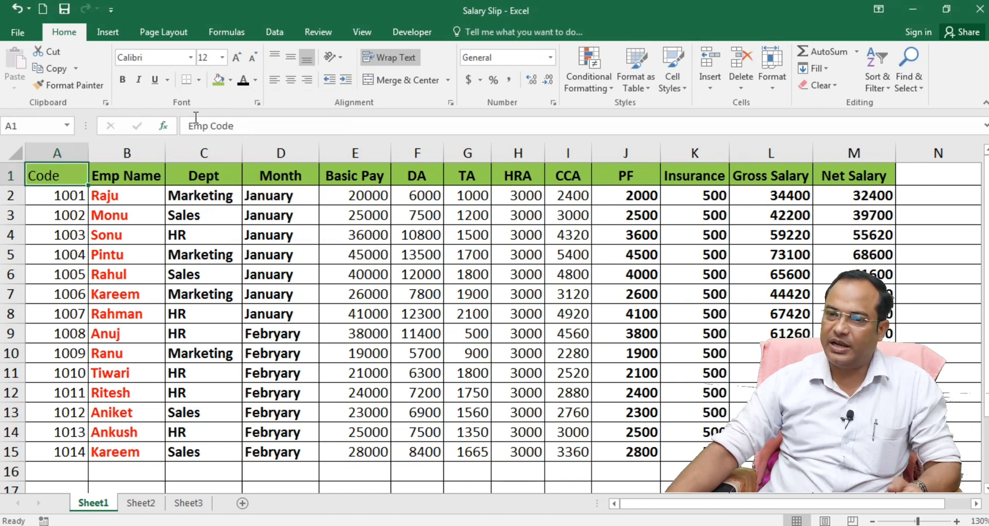
- Compare the Excel salary data with the fields of the ABC Company Ltd salary slip in Word
left_click(137, 281)
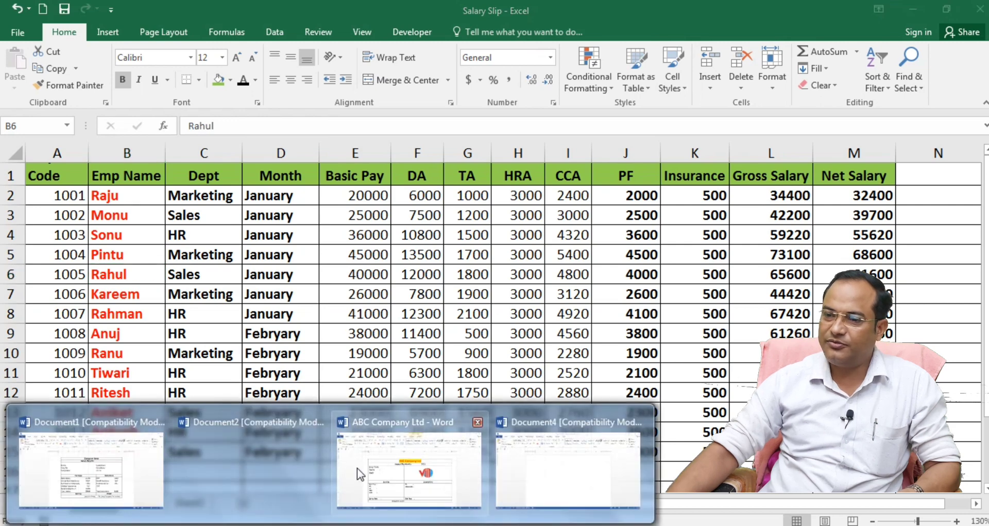
left_click(357, 468)
key("alt+Tab")
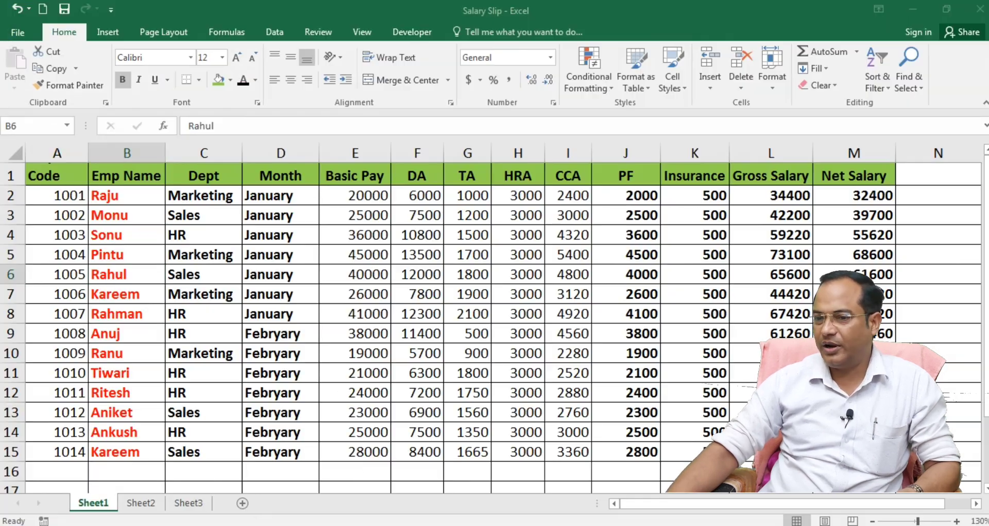
left_click(237, 346)
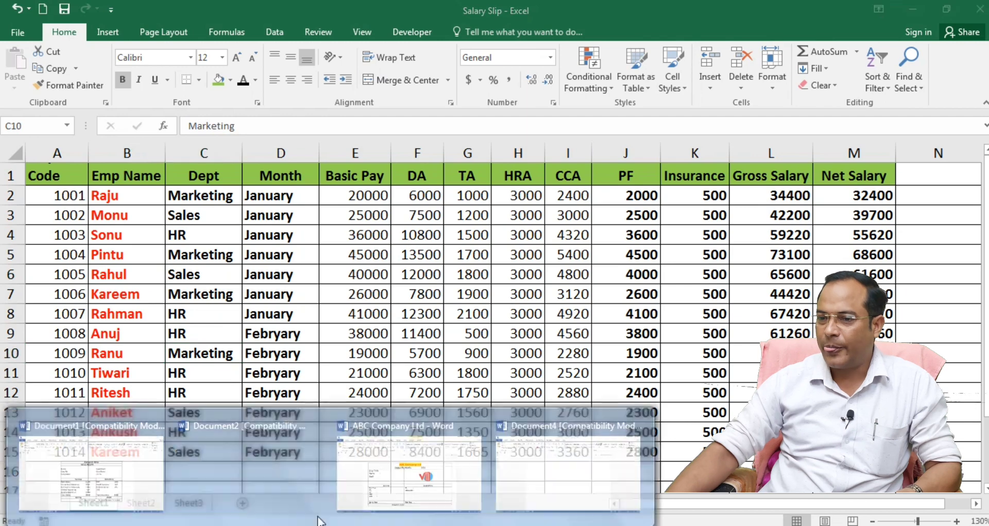
left_click(397, 484)
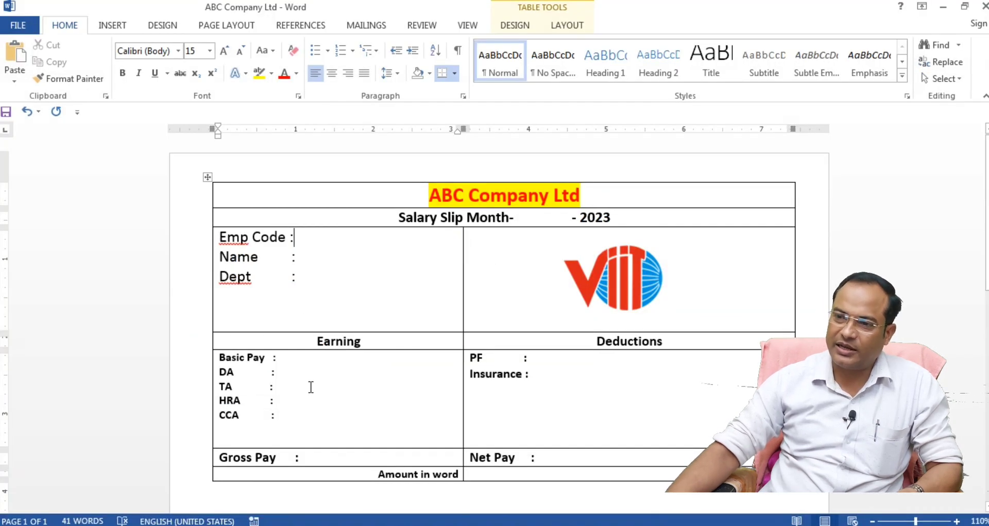
key("alt+Tab")
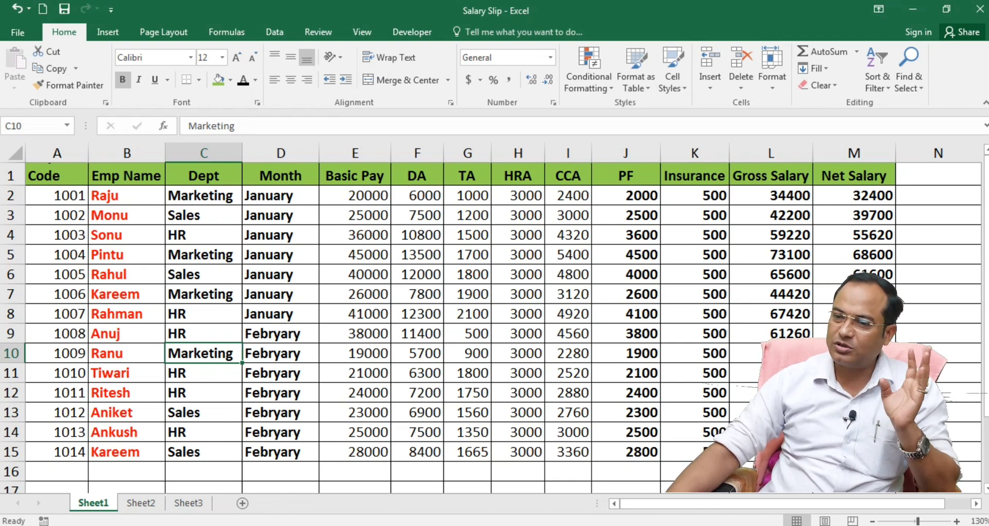
mouse_move(298, 525)
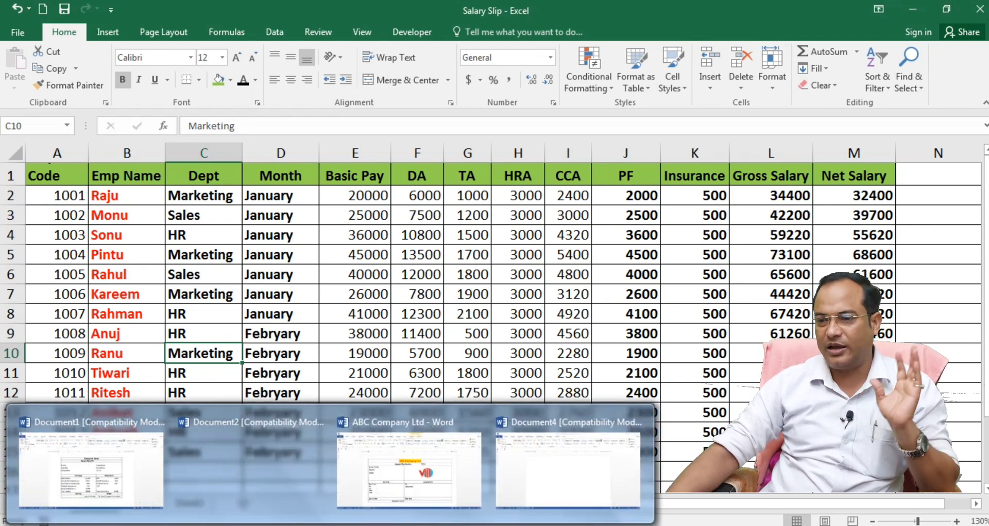
left_click(543, 480)
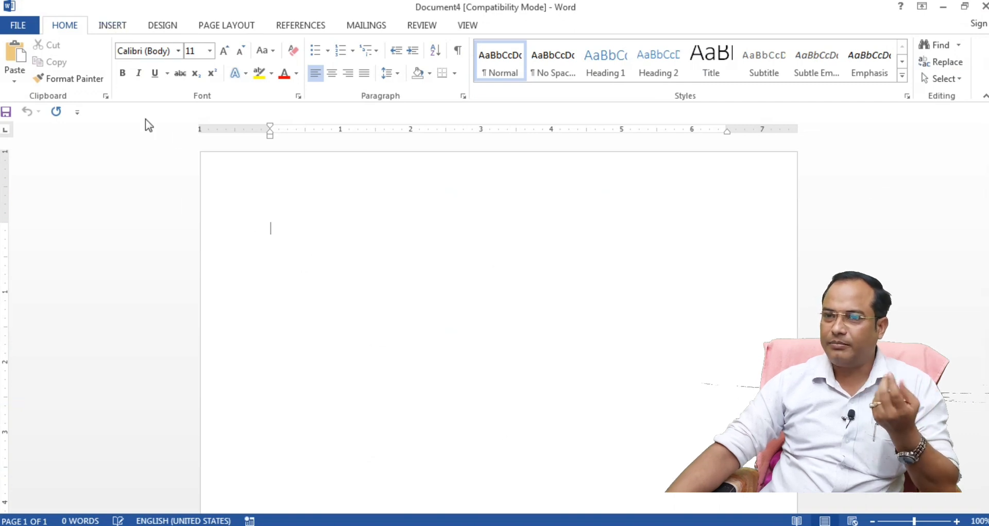
mouse_move(363, 521)
left_click(355, 477)
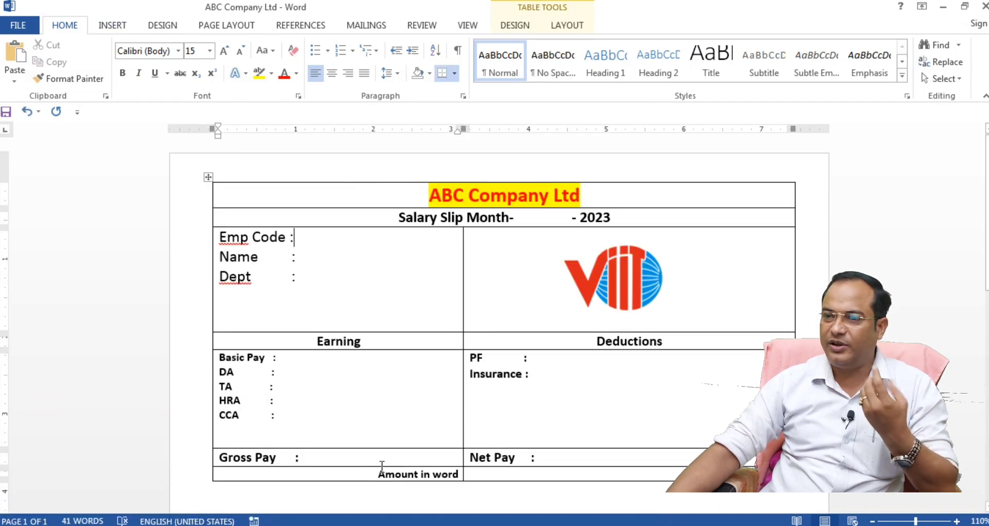
- Switch to the blank Document4 and insert a table with 2 columns and 7 rows
left_click(526, 480)
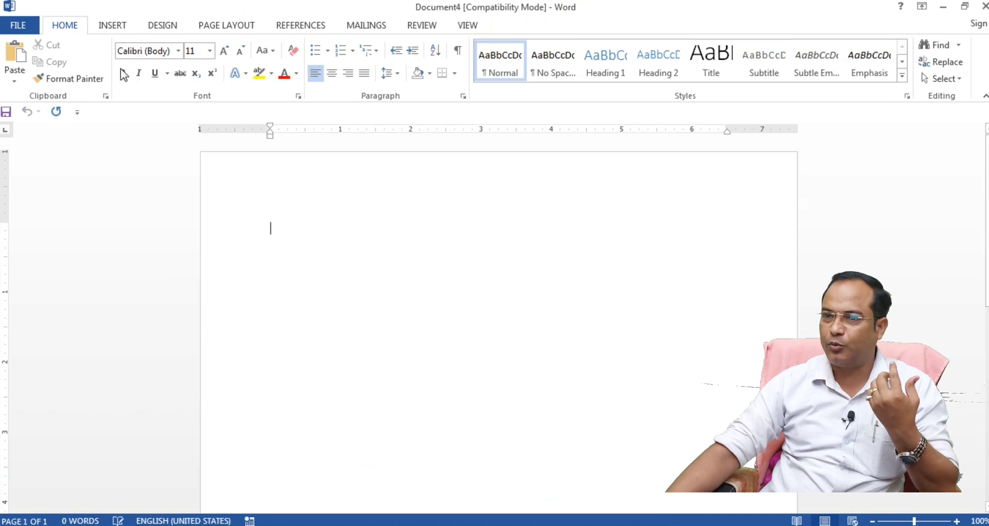
left_click(113, 25)
left_click(92, 78)
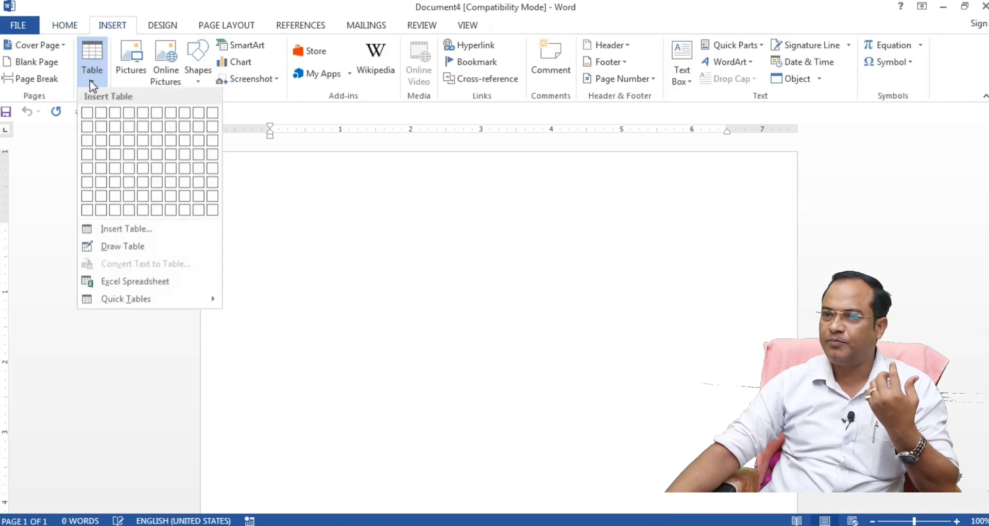
left_click(111, 231)
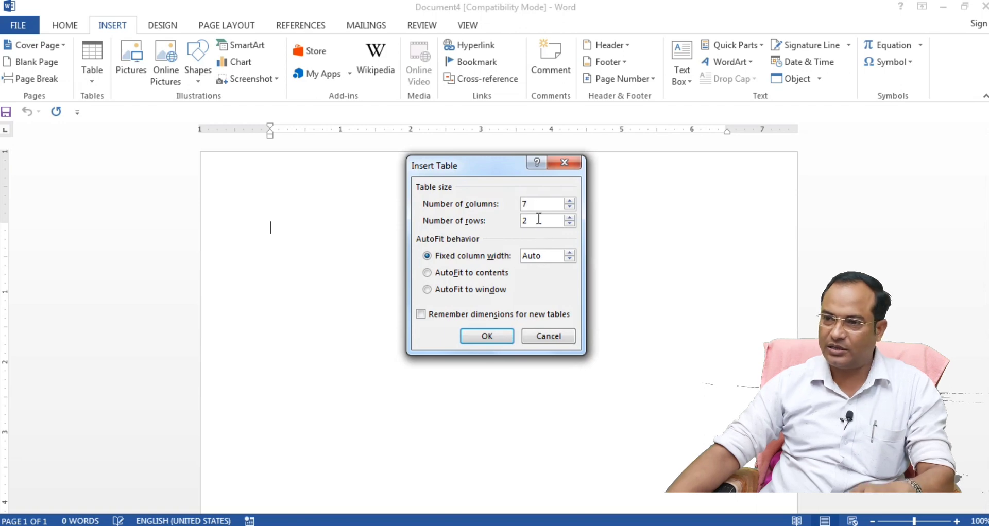
key("BackSpace")
type("2")
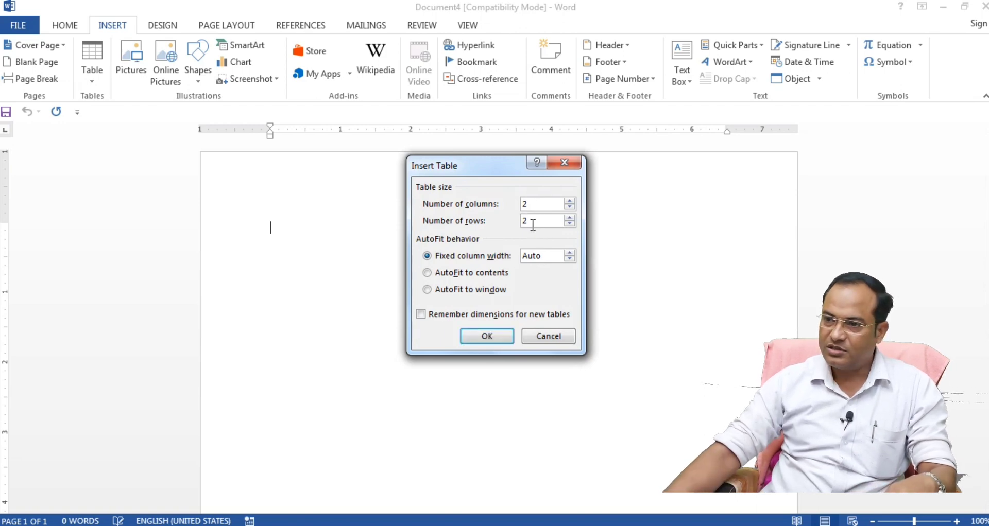
left_click(488, 337)
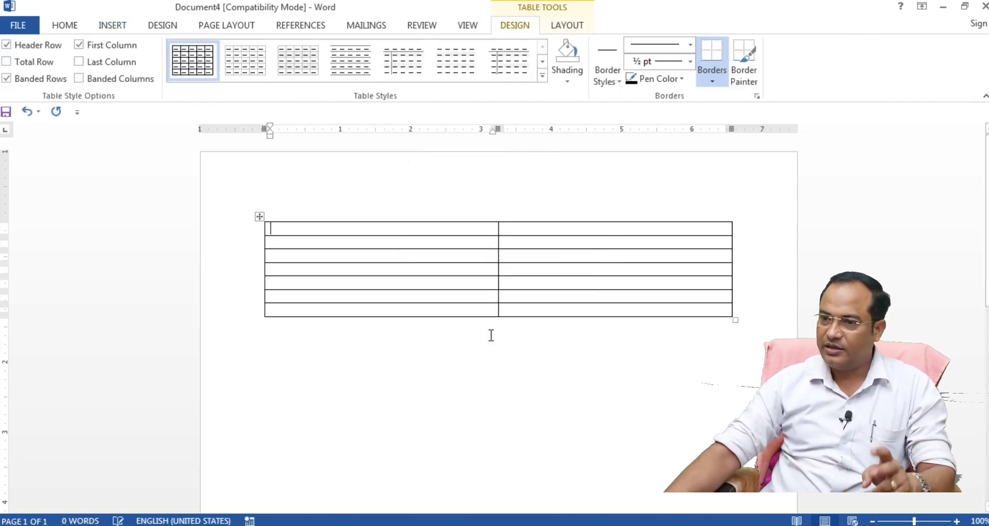
- Check the ABC Company Ltd slip's layout and make the third row of the Document4 table about 1.8 inches tall
left_click(453, 452)
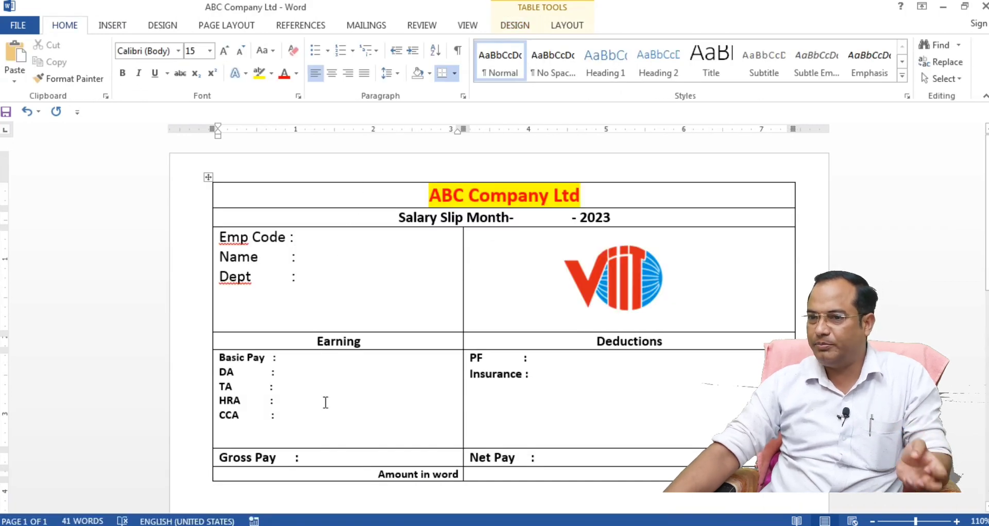
mouse_move(375, 522)
left_click(526, 468)
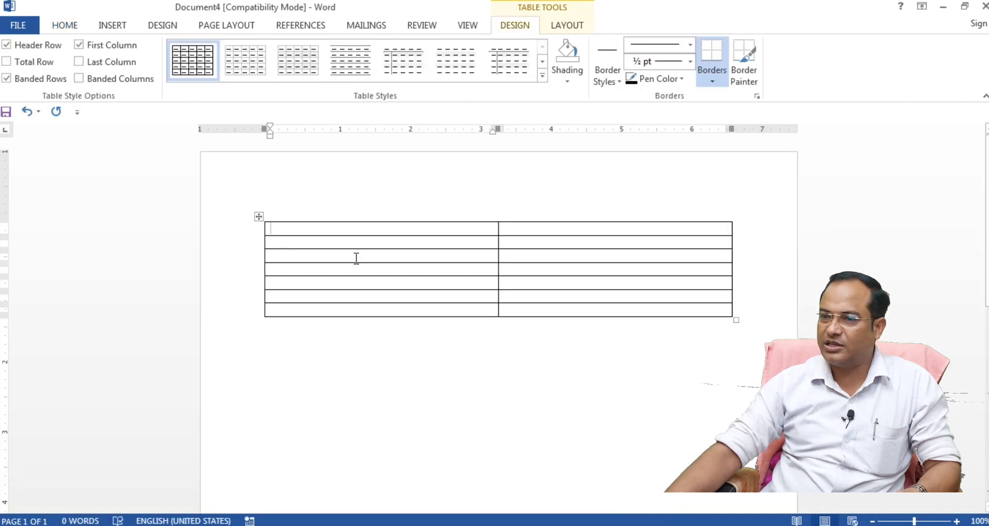
left_click_drag(352, 264, 361, 376)
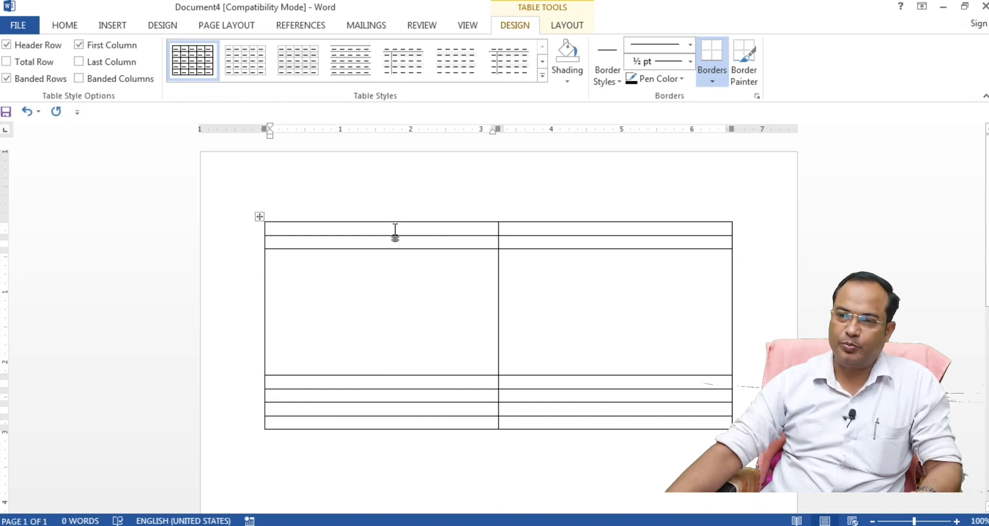
- Merge the two cells of the table's first row, and likewise the two cells of its second row
left_click_drag(395, 232, 541, 228)
right_click(519, 232)
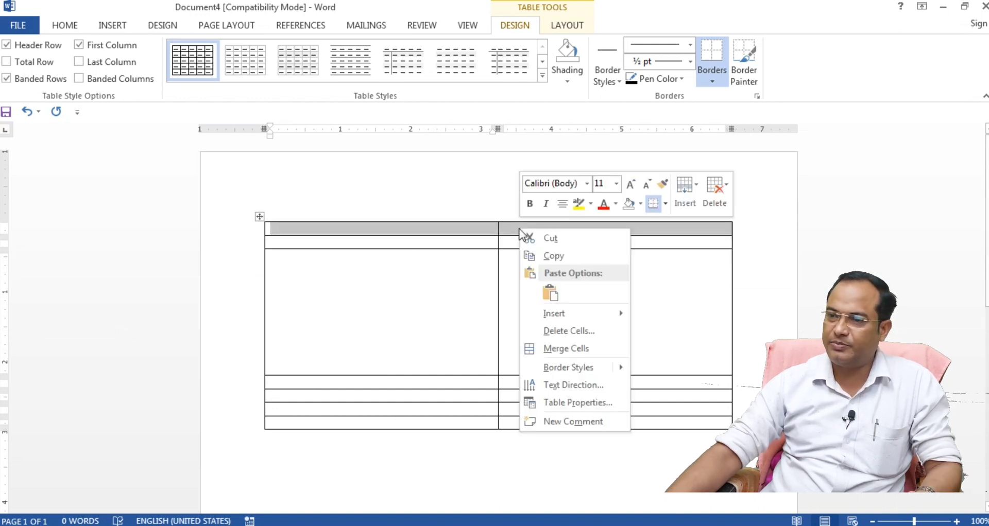
left_click(561, 349)
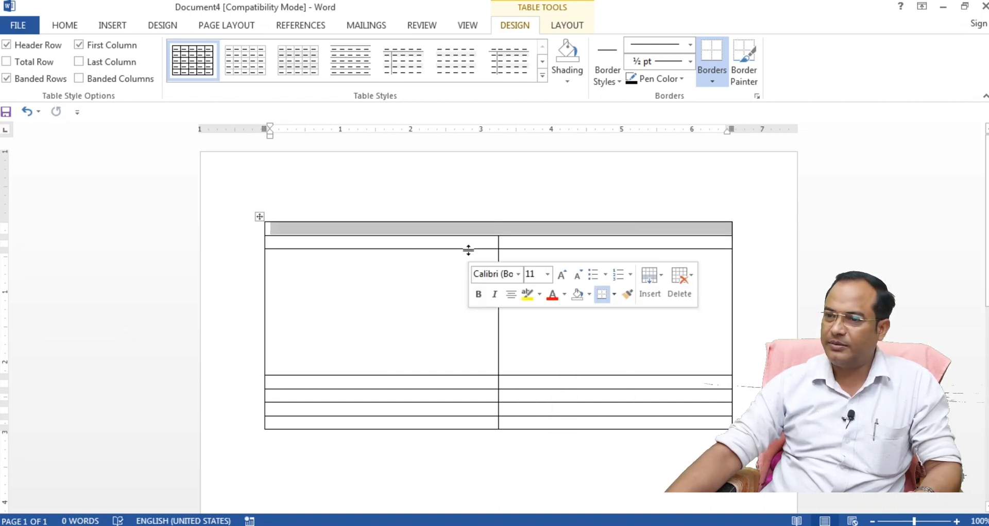
left_click(466, 242)
left_click_drag(462, 242, 534, 242)
right_click(519, 242)
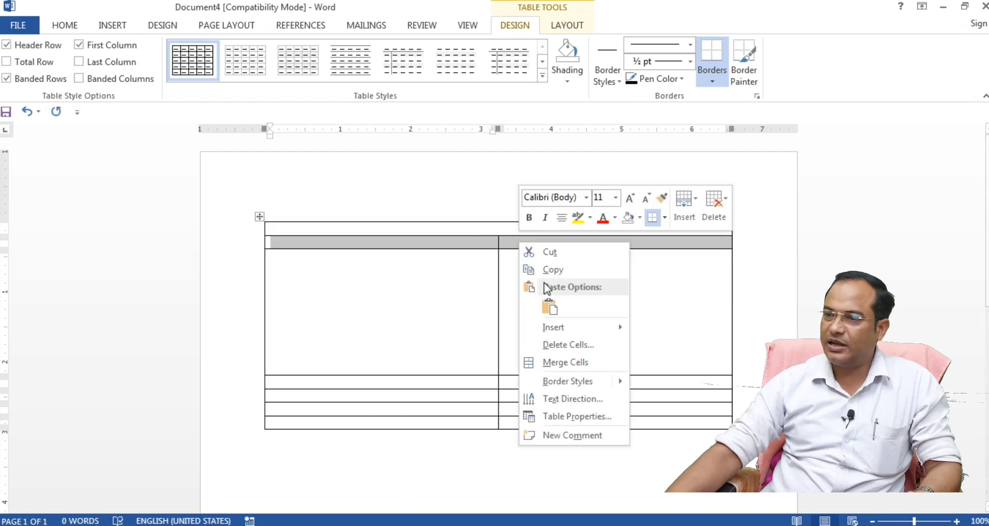
left_click(561, 362)
left_click(426, 280)
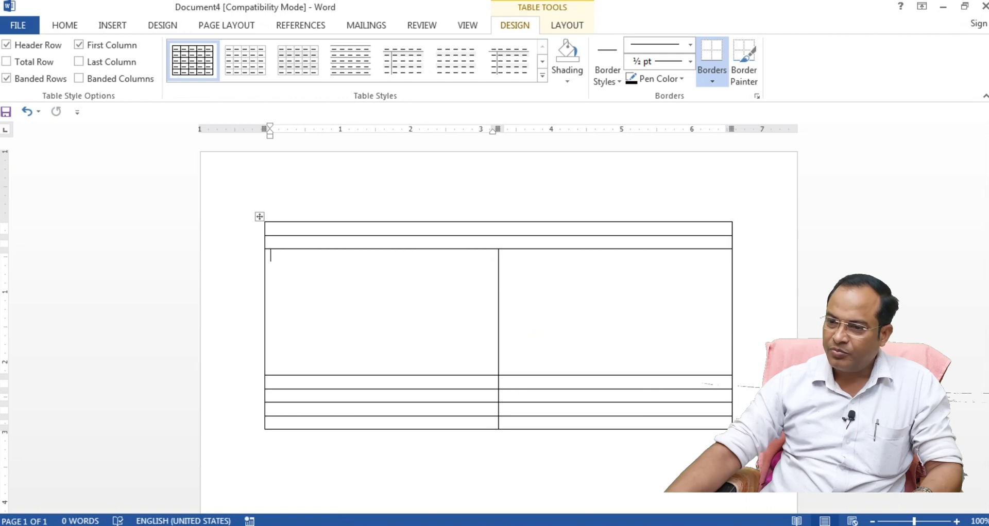
- Enter the placeholder texts dfbvdfgfd, dfgdfg, fdgdfgdfg, dfgdfg and dfgdfg in the first column of table rows one to five
left_click(410, 448)
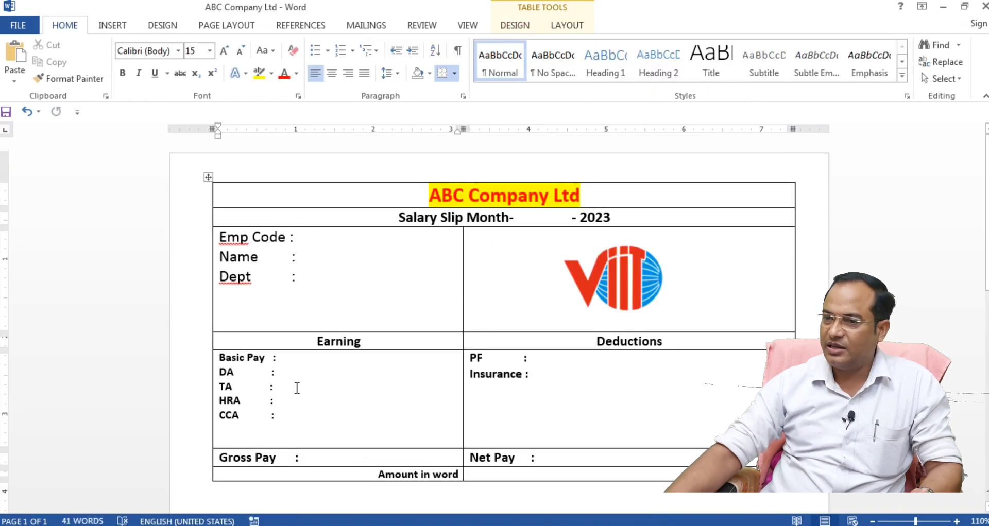
left_click(567, 463)
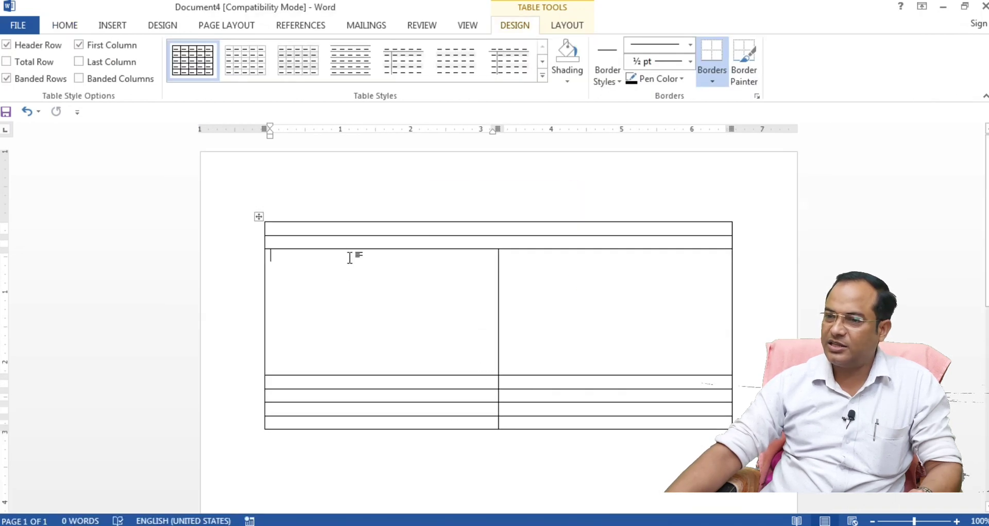
left_click(366, 227)
type("dfbvdfgfd")
left_click(367, 242)
type("dfgdf")
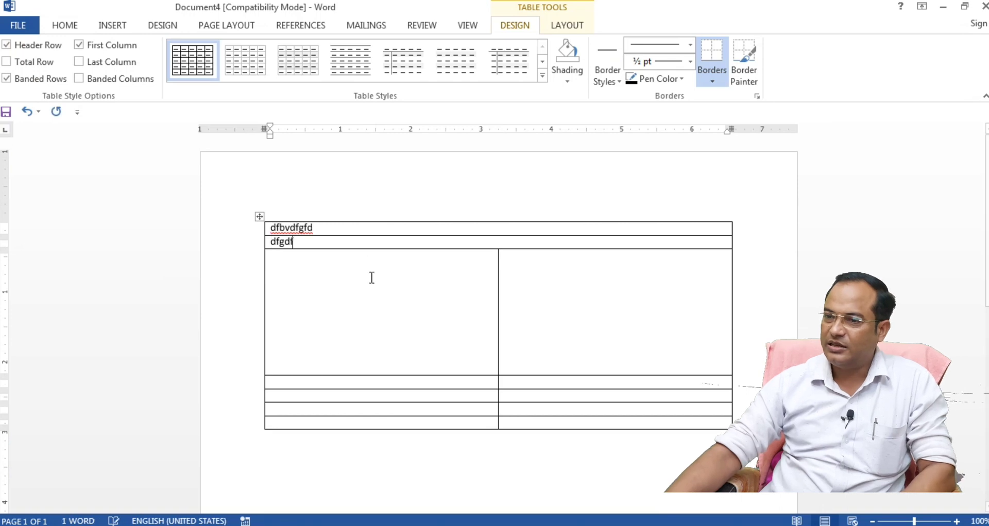
type("g")
left_click(343, 268)
type("fdgdfgdfg")
left_click(332, 384)
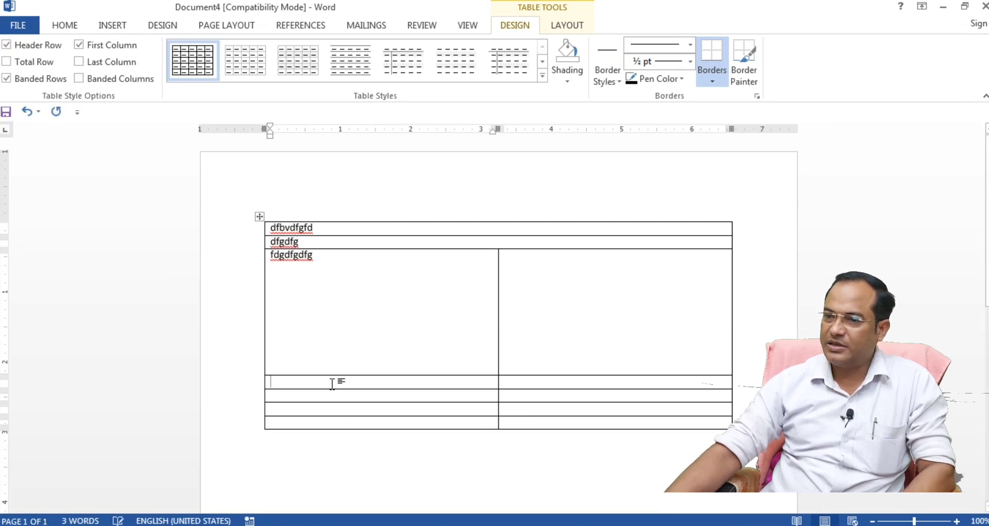
type("dfgdfg")
left_click(335, 396)
type("dfgdfg")
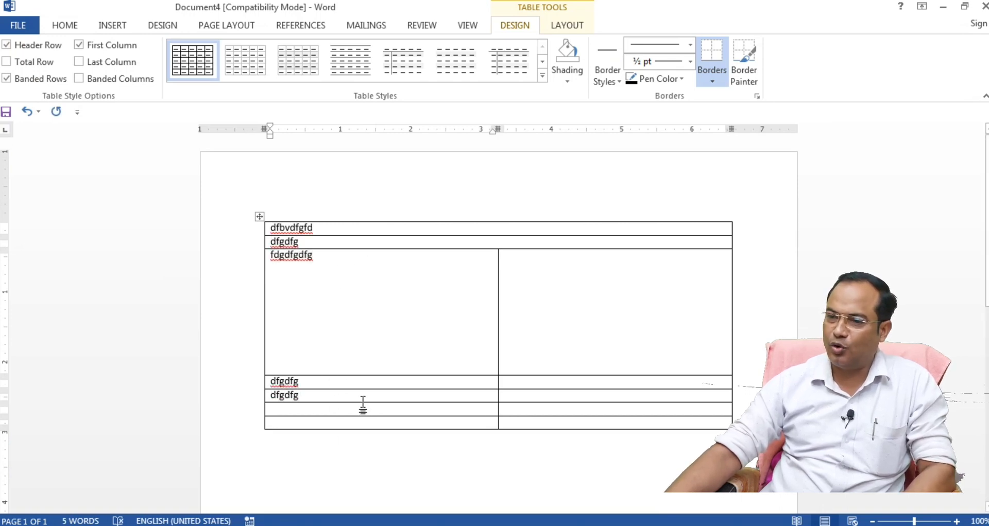
- Make the table's fifth row about 1.3 inches tall and shorten the third row to about 0.9 inch
left_click_drag(362, 405, 362, 479)
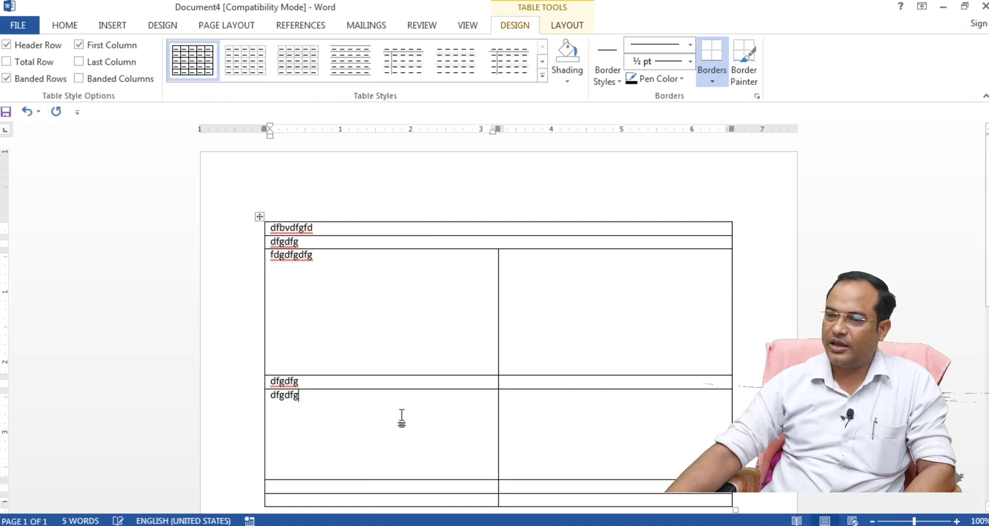
scroll(385, 368, "down", 3)
left_click_drag(380, 306, 380, 243)
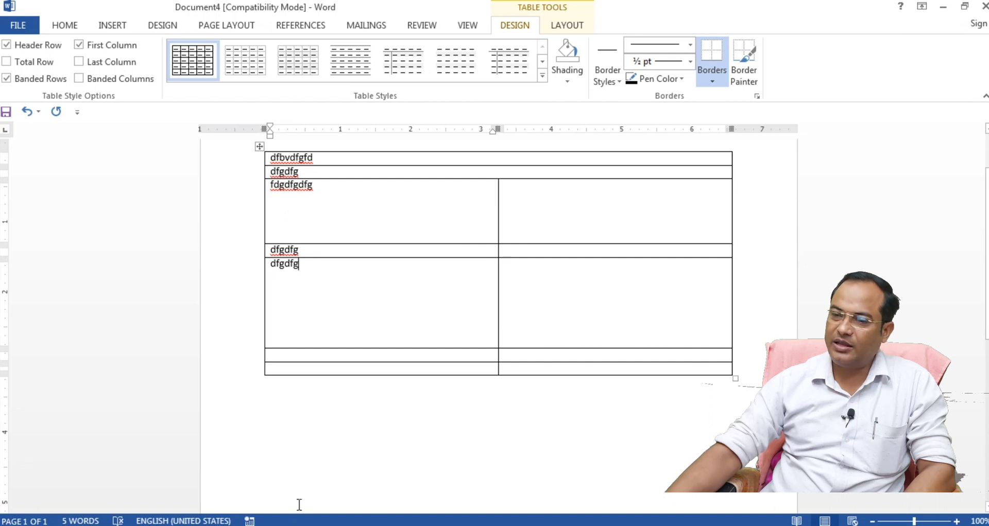
- Make Document4's fourth table row about 1 inch tall and add the lines TA and DA under the fifth row's text
left_click(412, 464)
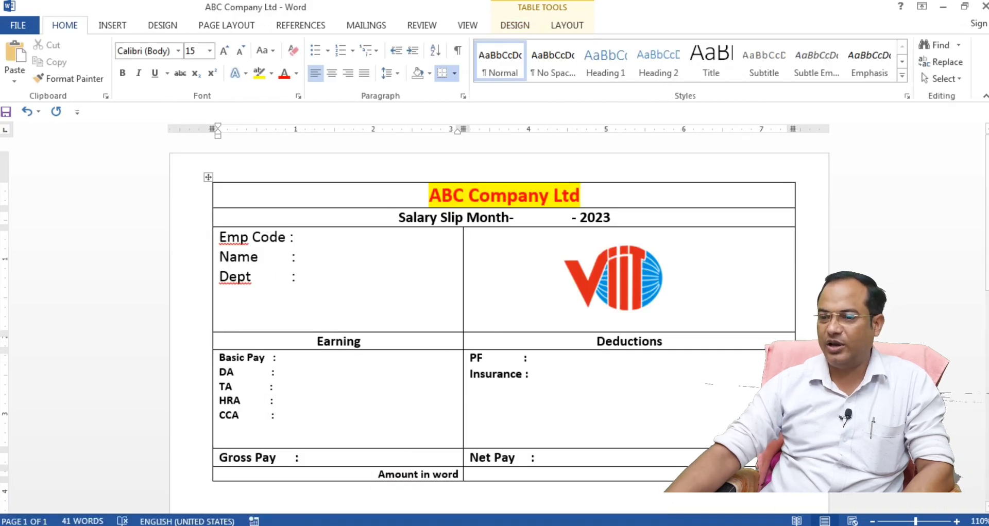
mouse_move(330, 525)
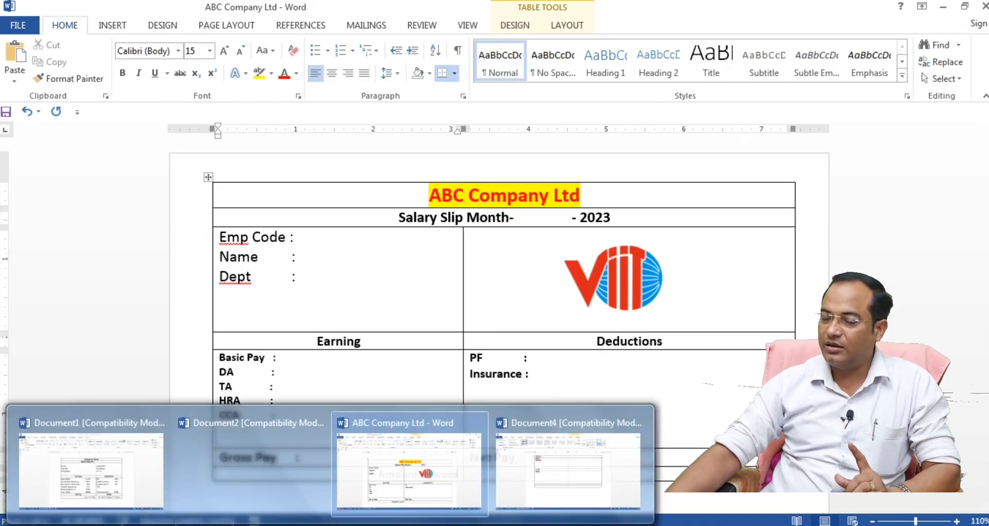
left_click(341, 297)
mouse_move(433, 524)
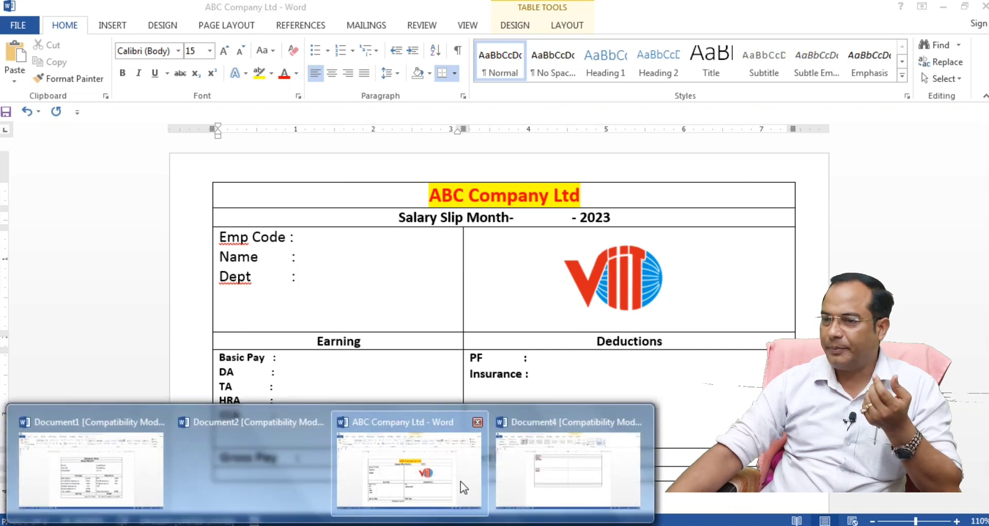
left_click(527, 469)
scroll(369, 274, "up", 3)
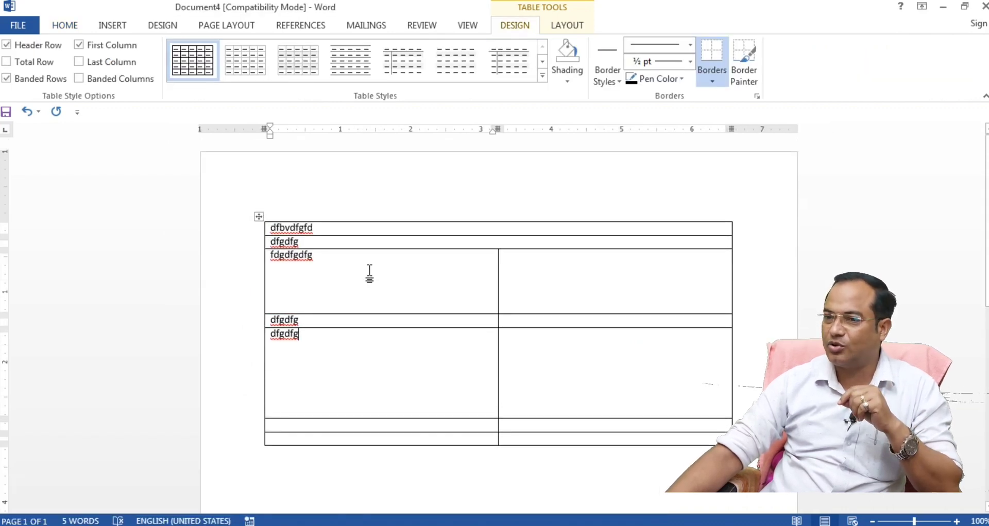
left_click_drag(353, 327, 353, 384)
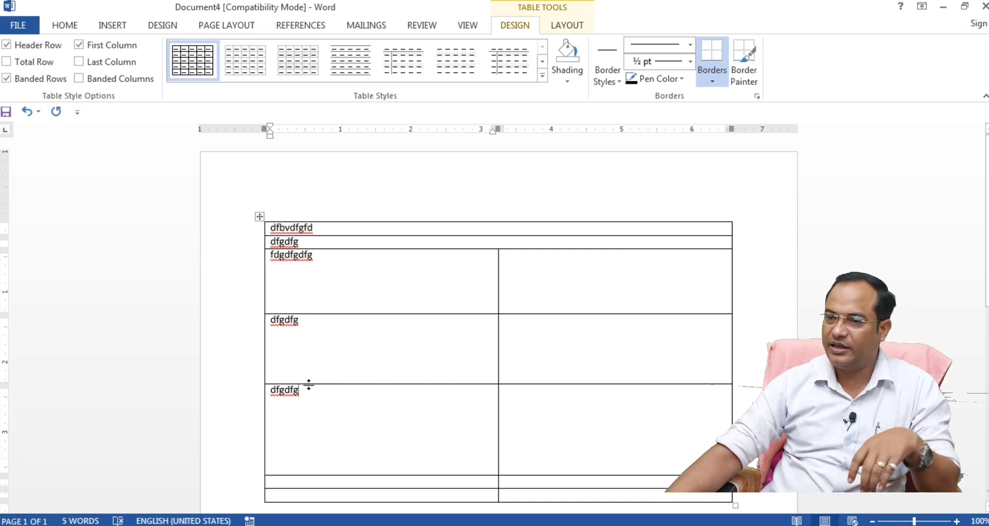
key("Return")
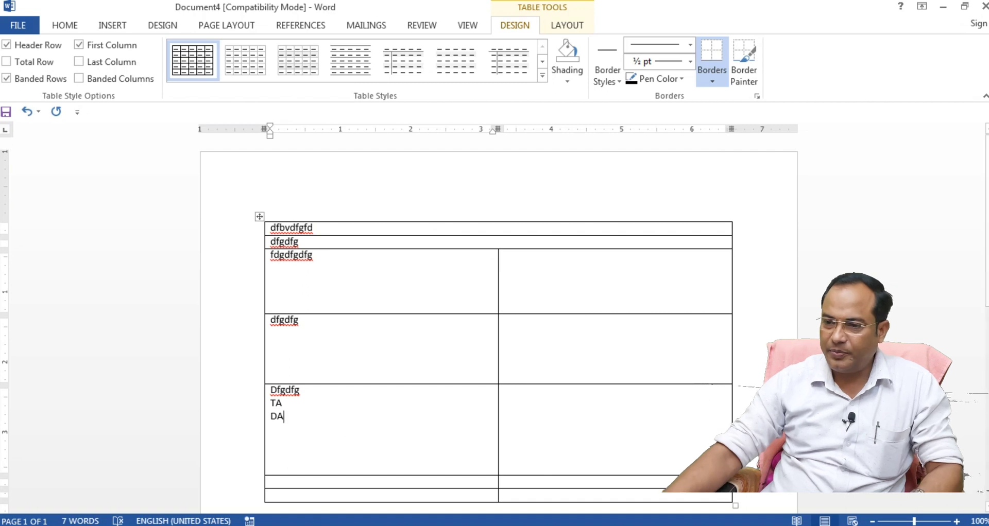
- Compare the ABC Company Ltd slip, the Excel salary columns and the sample salary slip picture in Document1
left_click(433, 471)
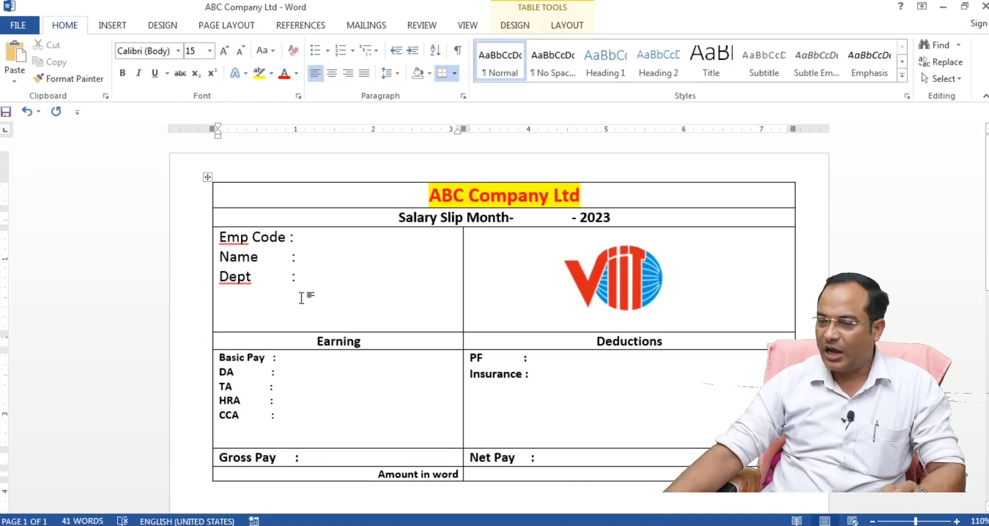
left_click(283, 525)
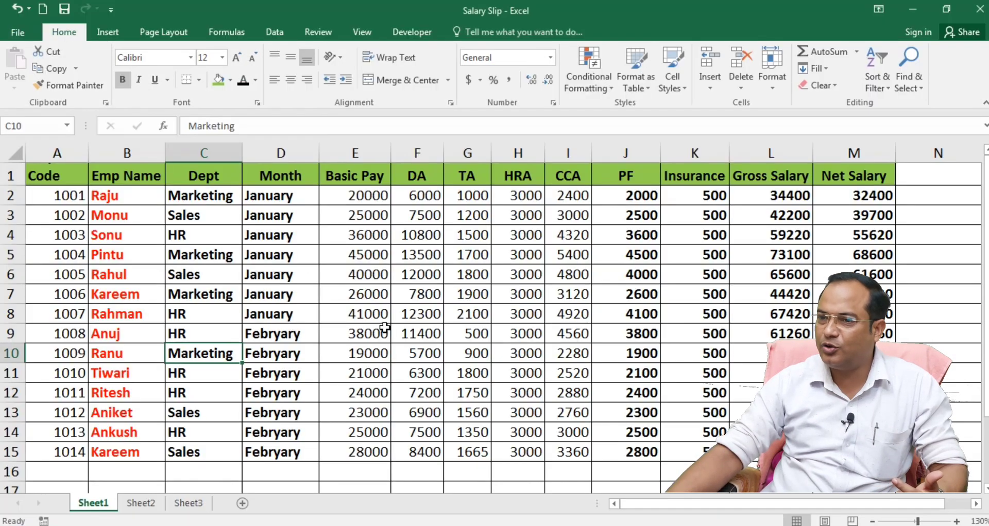
left_click(469, 294)
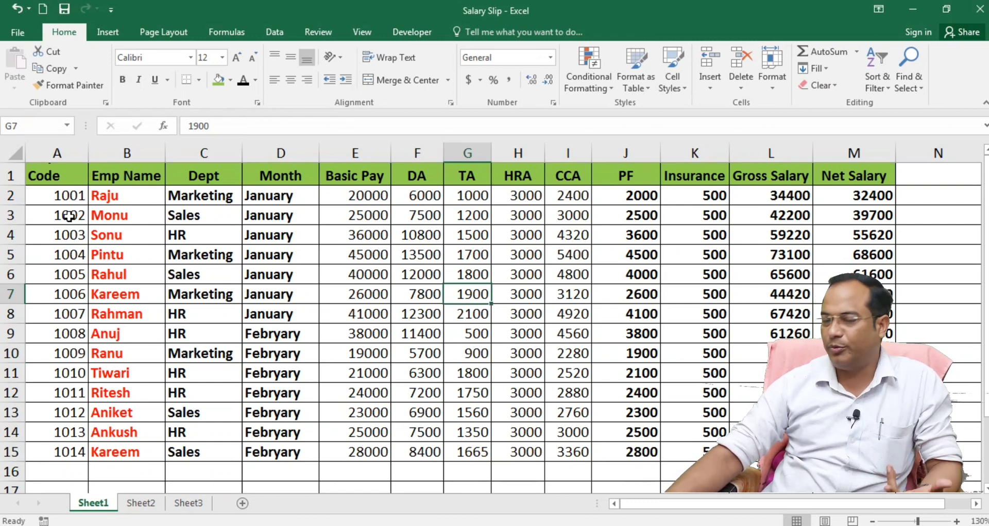
left_click(206, 354)
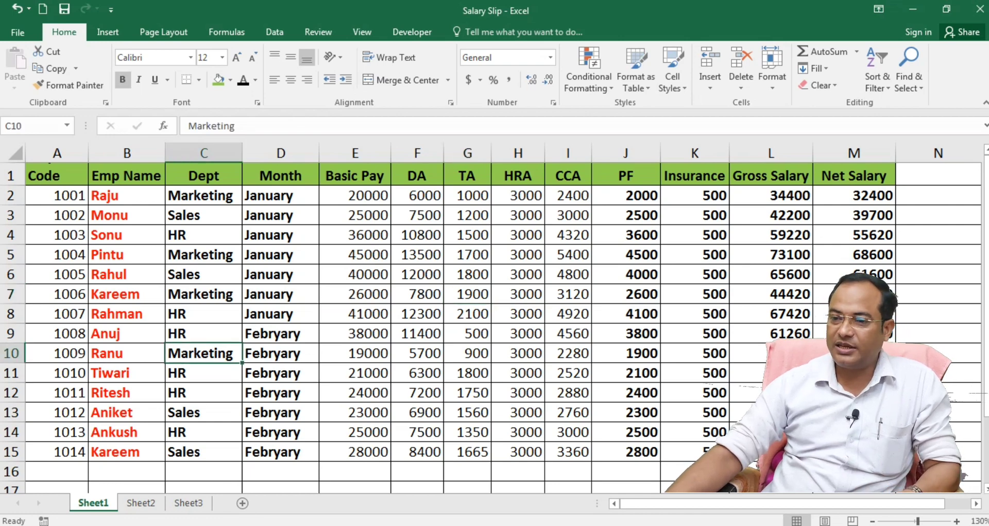
left_click(126, 478)
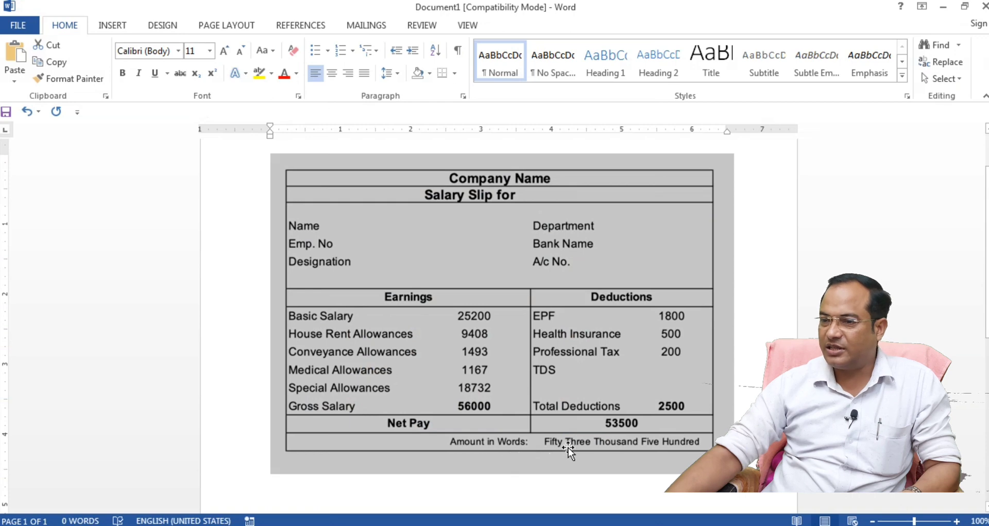
left_click(568, 449)
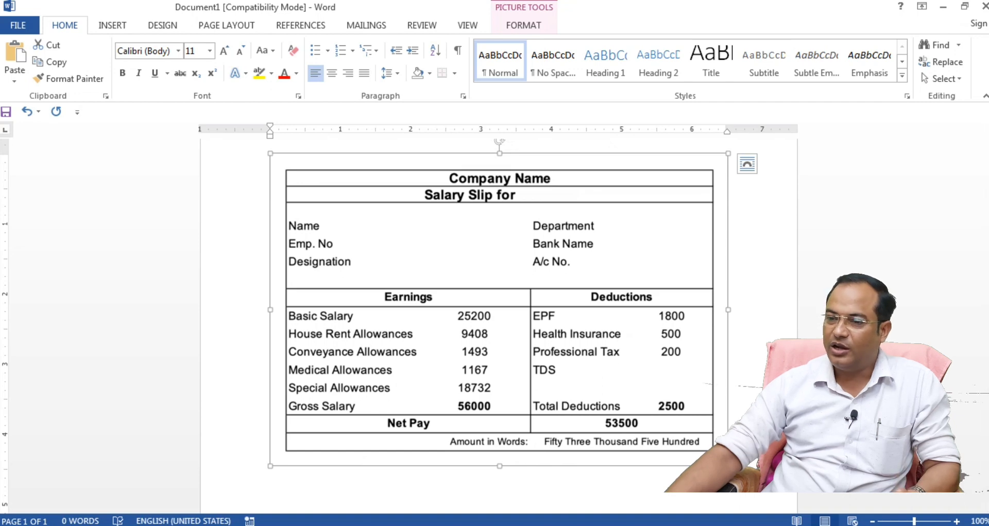
key("alt+Tab")
left_click_drag(851, 196, 851, 452)
left_click(850, 354)
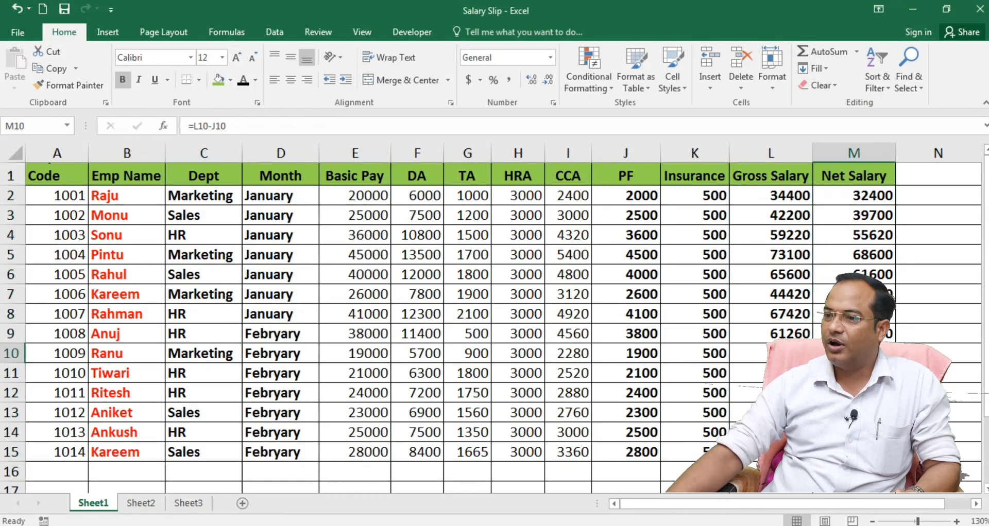
- In the ABC Company Ltd document, link the mail merge recipients to Sheet1$ of the Desktop workbook Salary Slip, with first-row column headers
left_click(319, 525)
left_click(409, 466)
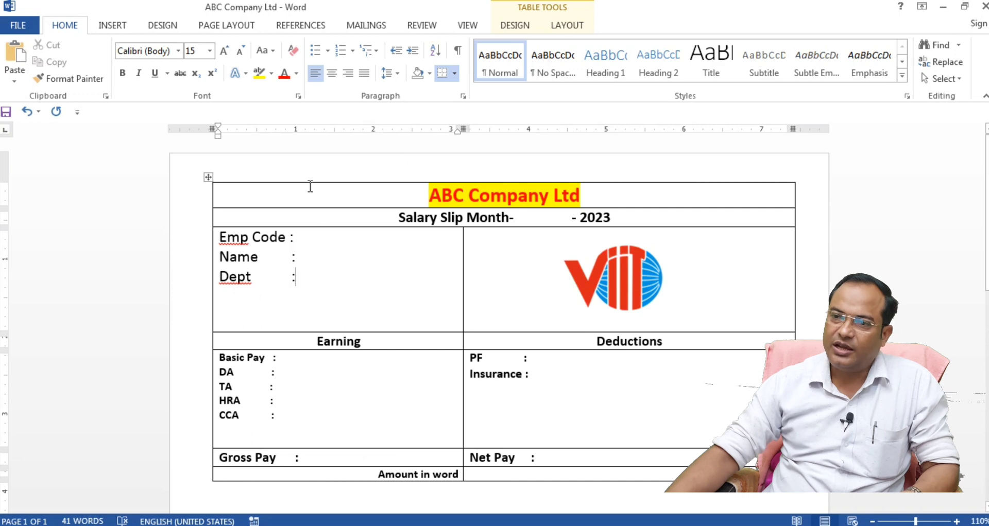
left_click(364, 26)
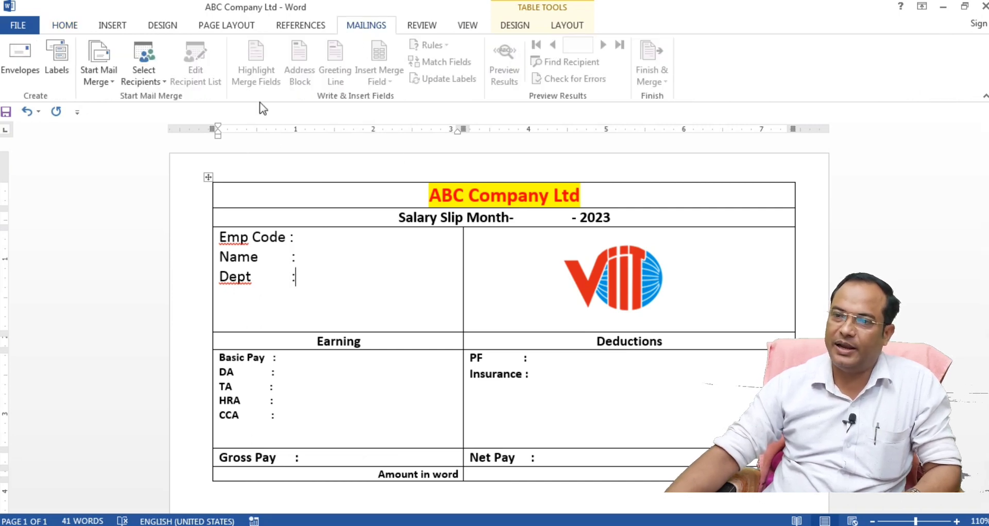
left_click(154, 81)
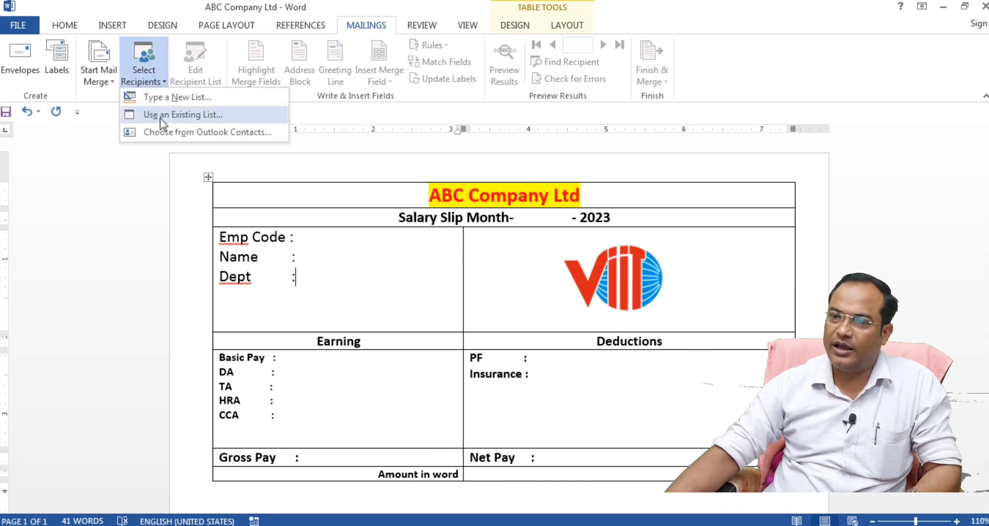
left_click(186, 118)
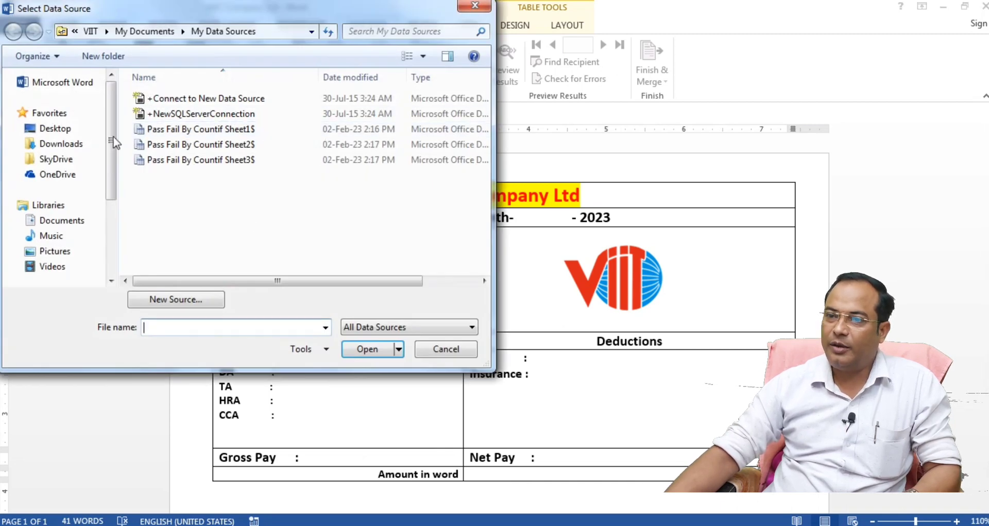
left_click(52, 129)
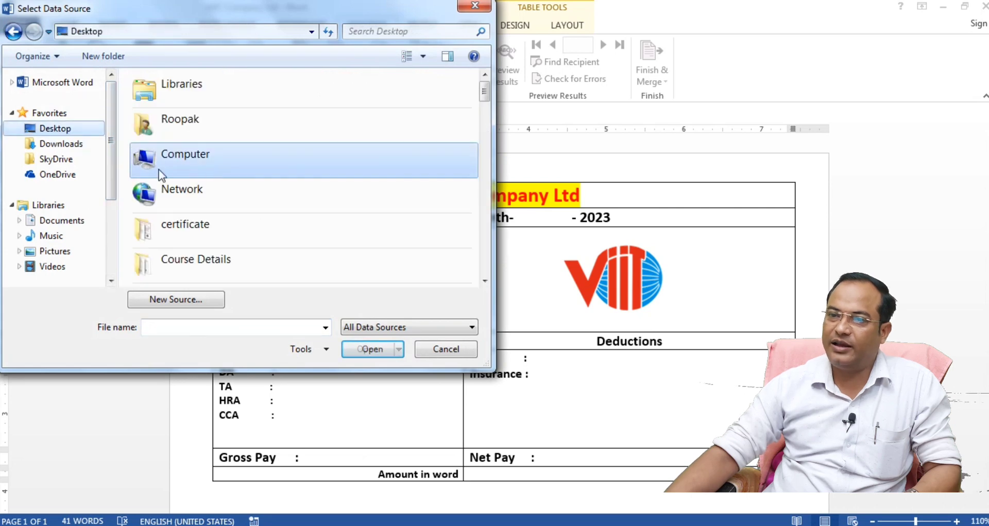
key("s")
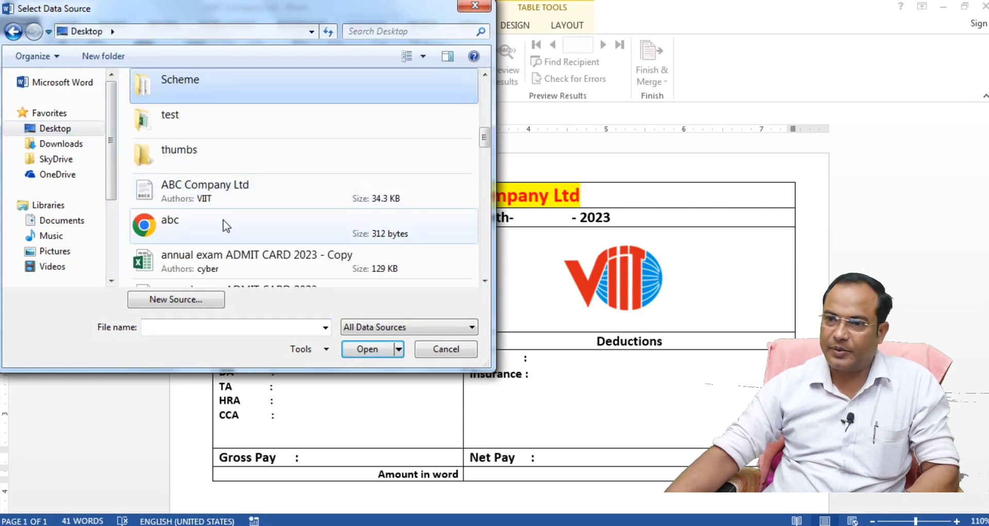
key("s")
left_click(190, 123)
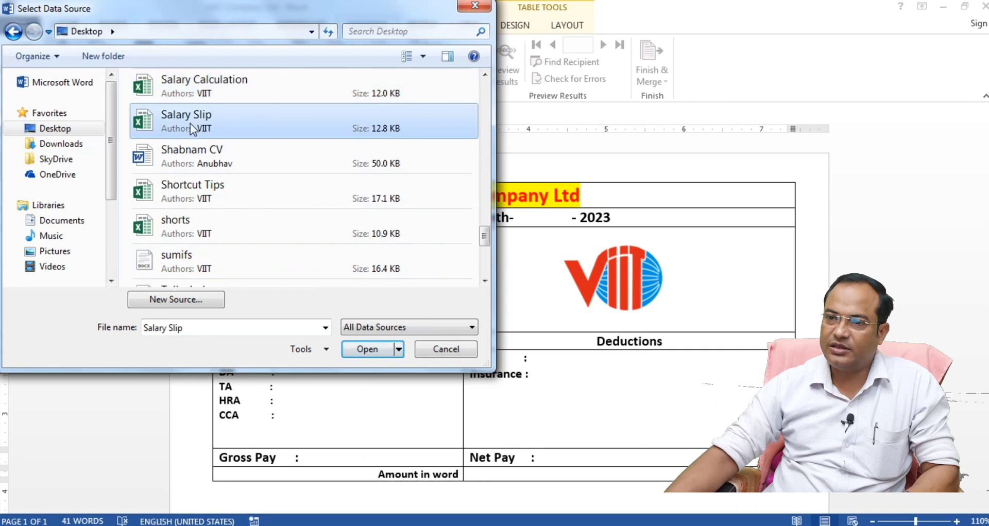
left_click(362, 349)
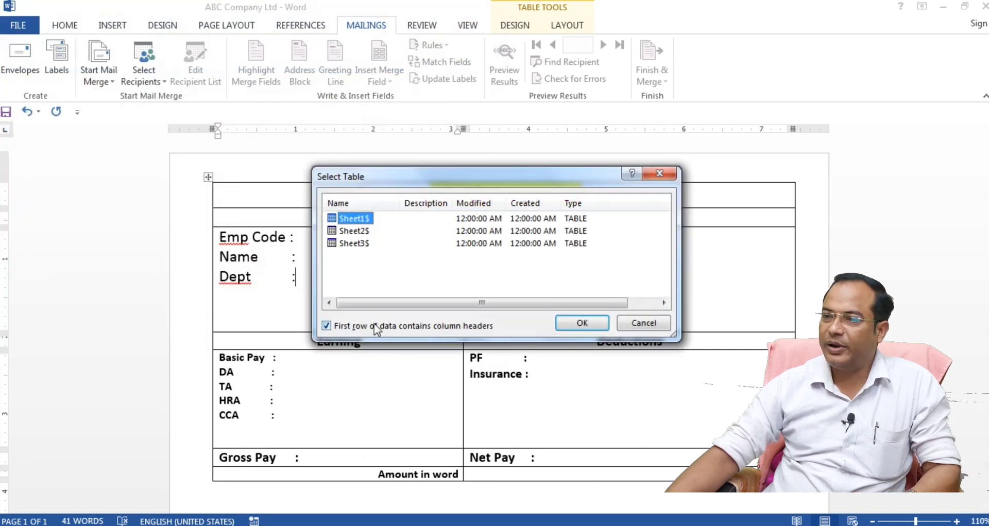
left_click(357, 218)
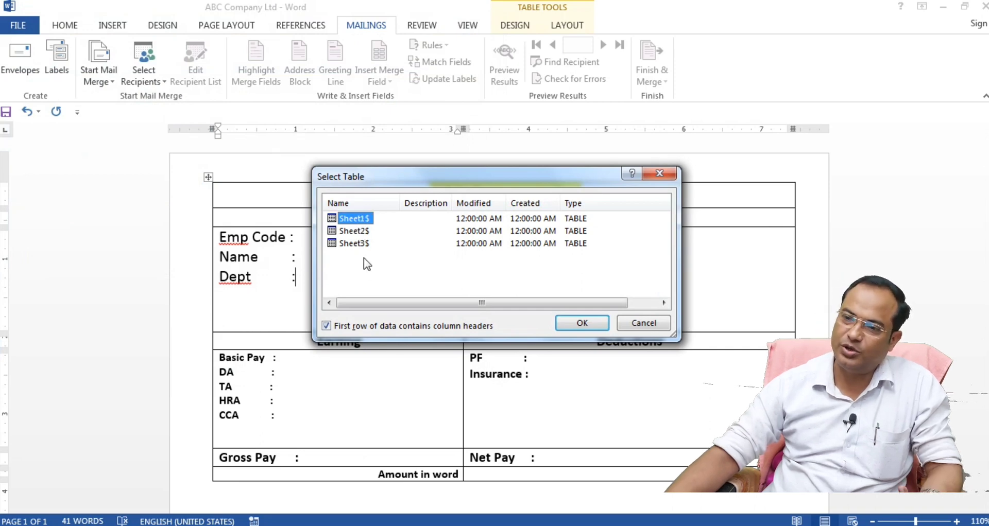
left_click(579, 323)
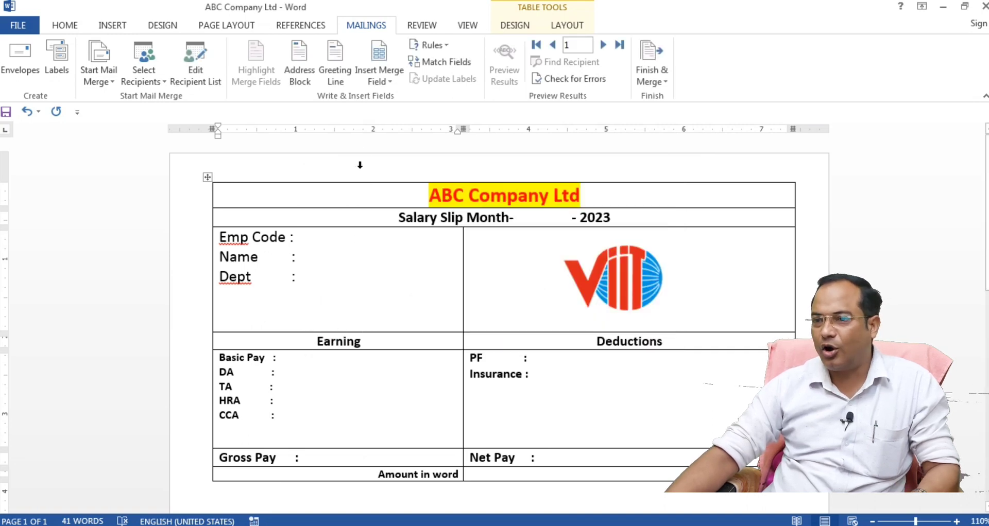
- Insert the Month merge field after "Salary Slip Month-" in the heading row and remove extra spaces before "- 2023"
left_click(390, 82)
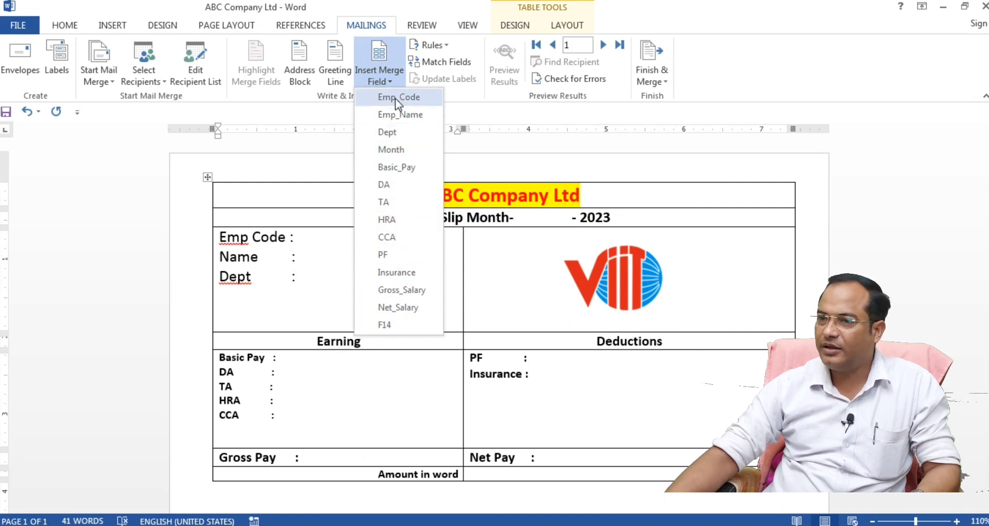
left_click(303, 236)
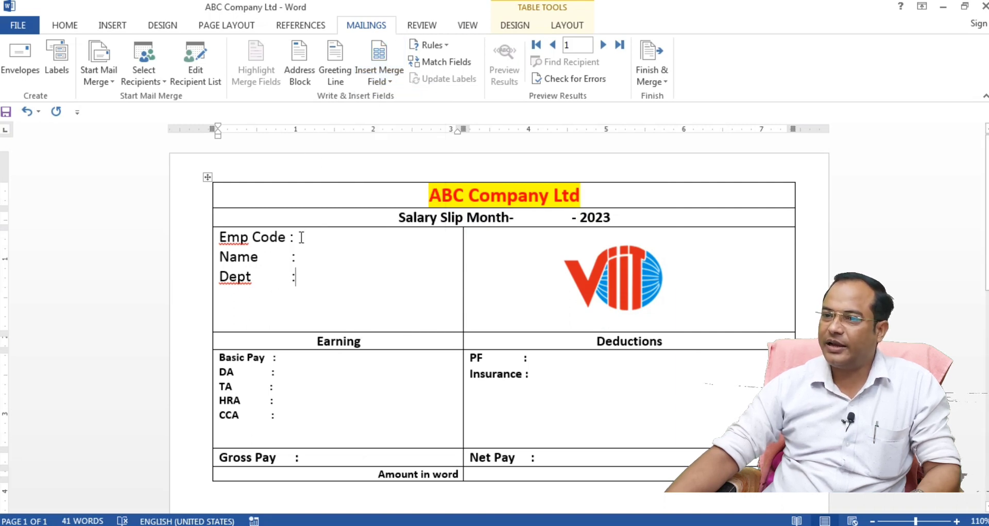
left_click(529, 219)
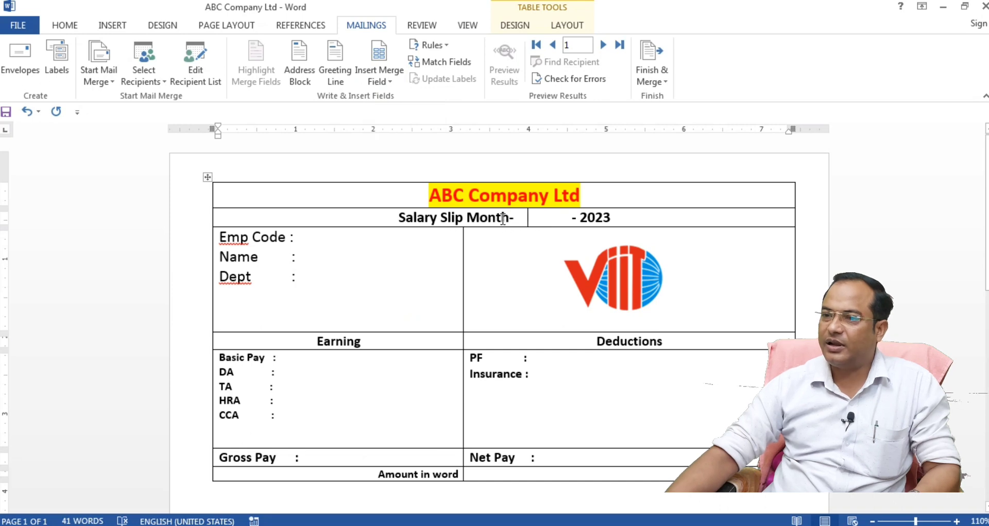
left_click(383, 78)
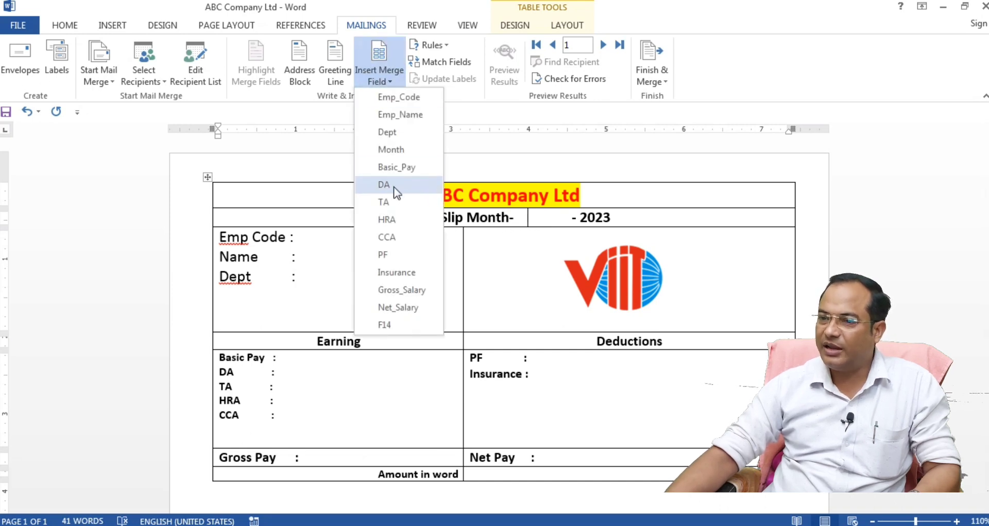
left_click(392, 150)
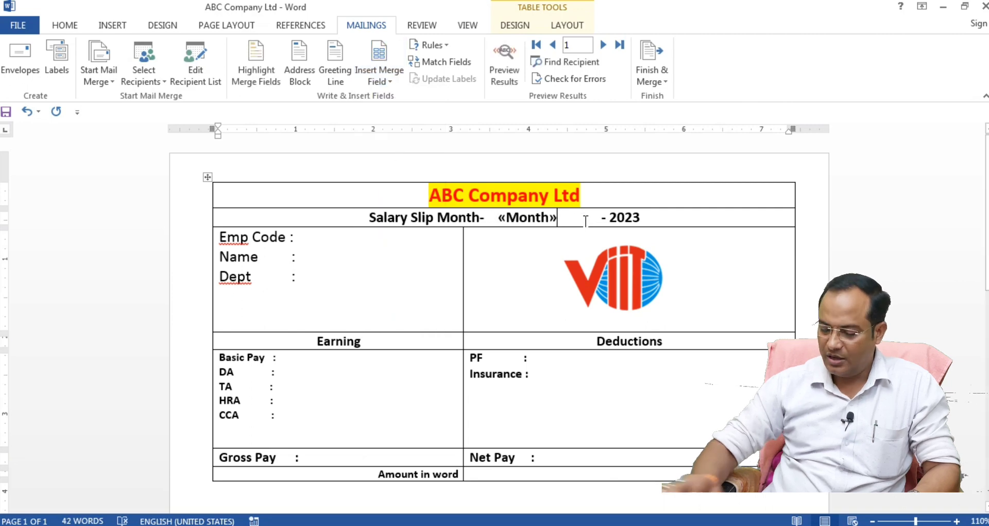
key("Delete")
key("Delete")
key("Delete")
key("Delete")
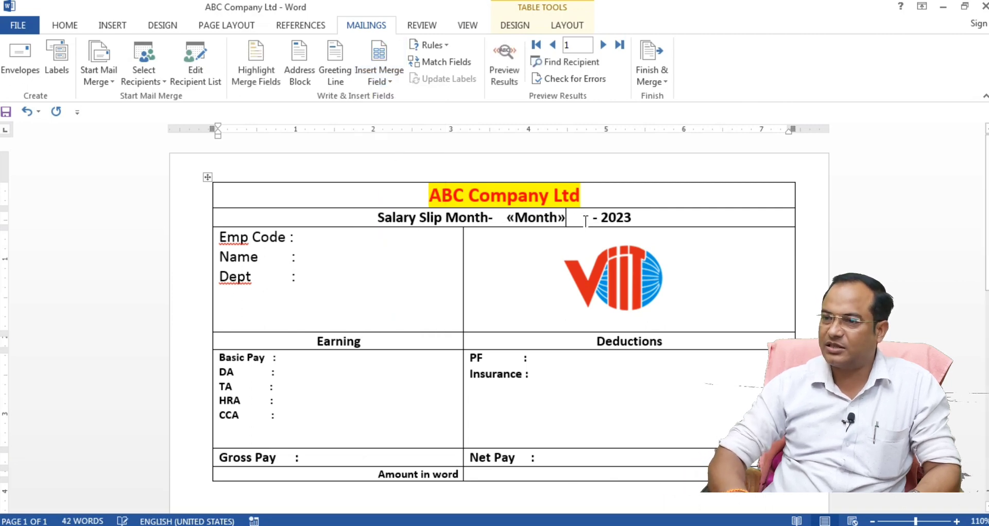
key("Delete")
- Insert the Emp_Code, Emp_Name and Dept merge fields after the Emp Code, Name and Dept labels
left_click(330, 240)
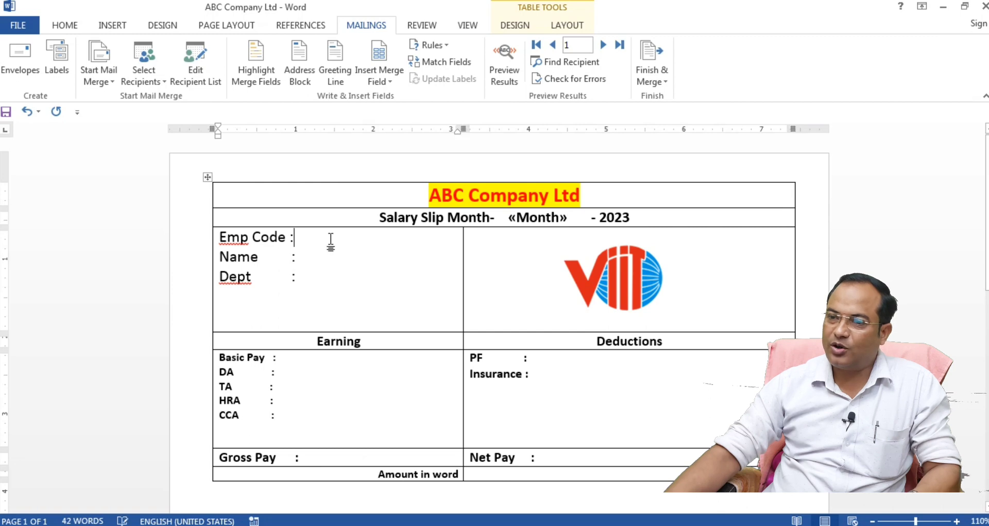
left_click(385, 81)
left_click(394, 97)
left_click(313, 260)
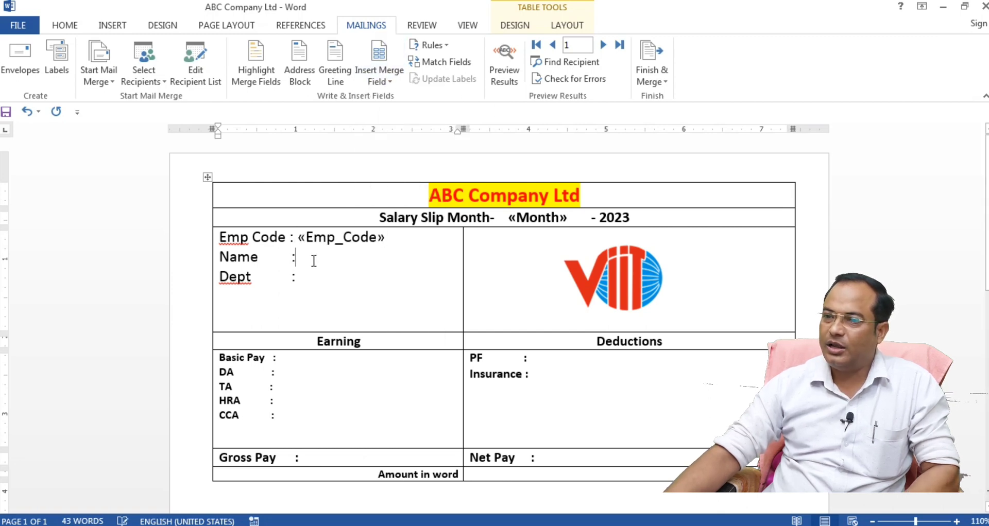
left_click(385, 81)
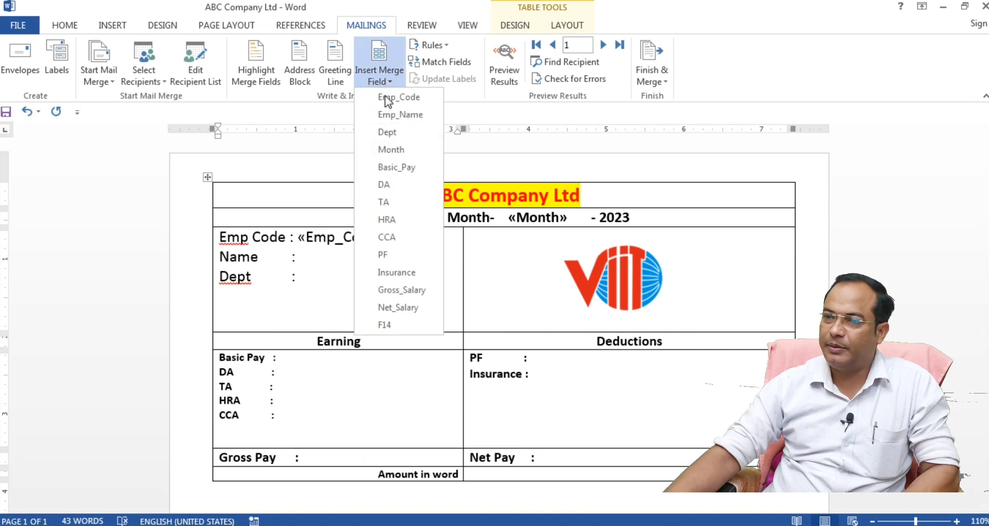
left_click(397, 115)
left_click(324, 278)
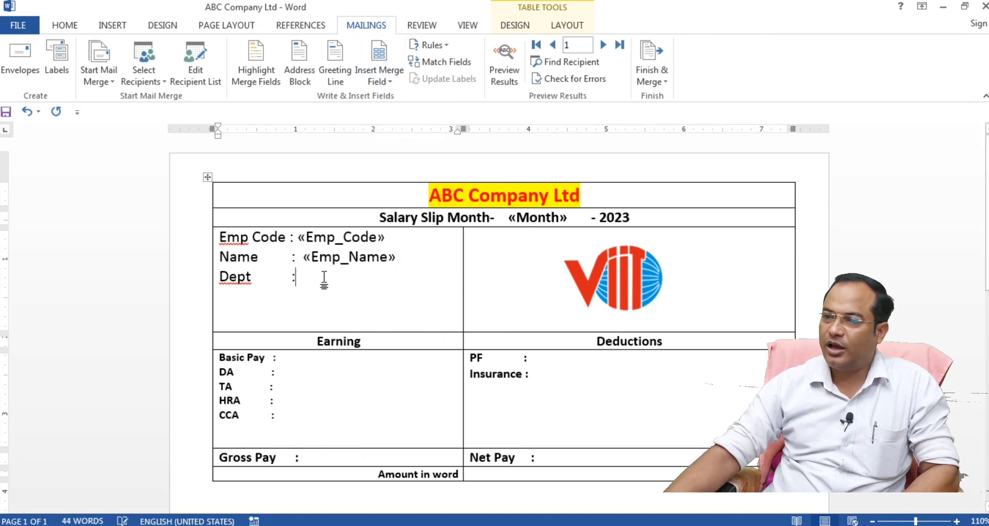
left_click(382, 80)
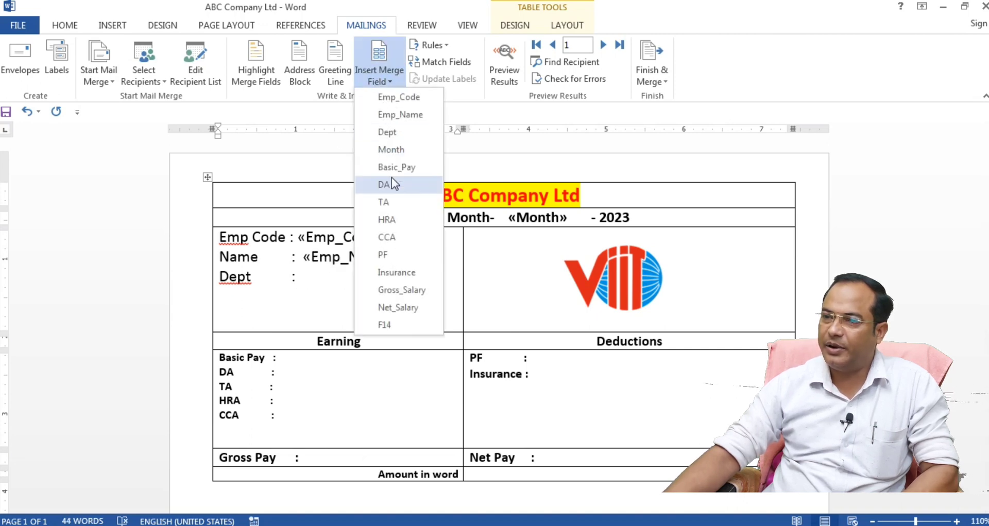
left_click(394, 132)
- Check the sample salary slip picture in Document1 and return to the ABC Company Ltd document
scroll(673, 380, "down", 3)
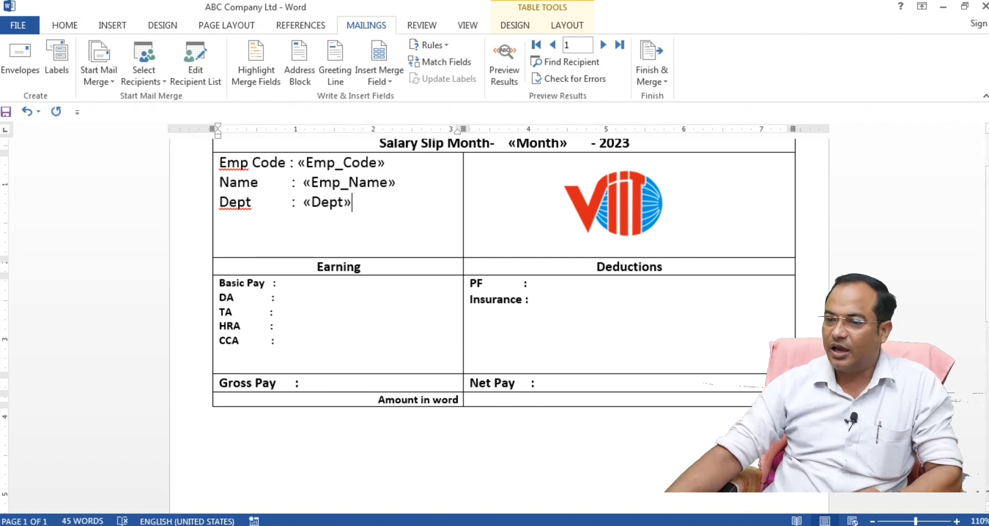
left_click(206, 525)
left_click(153, 484)
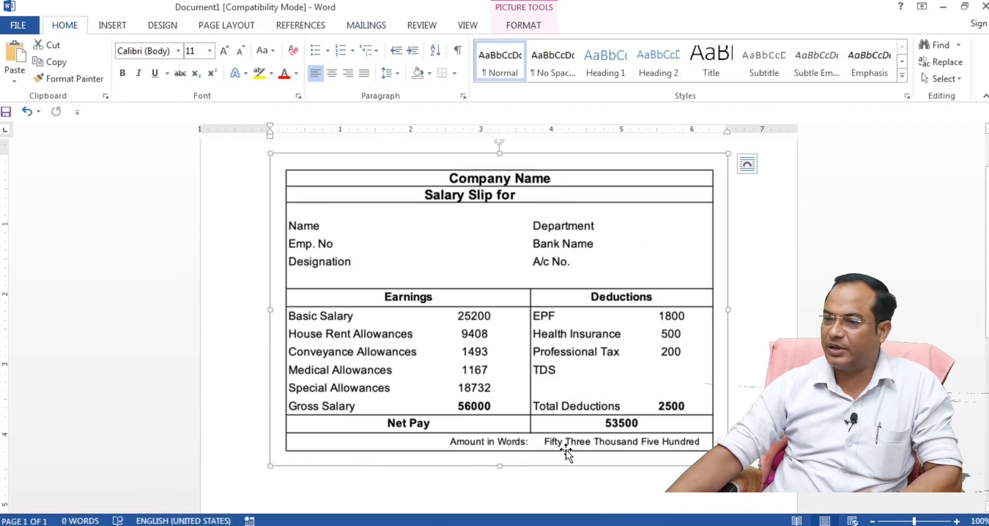
left_click(387, 524)
left_click(410, 455)
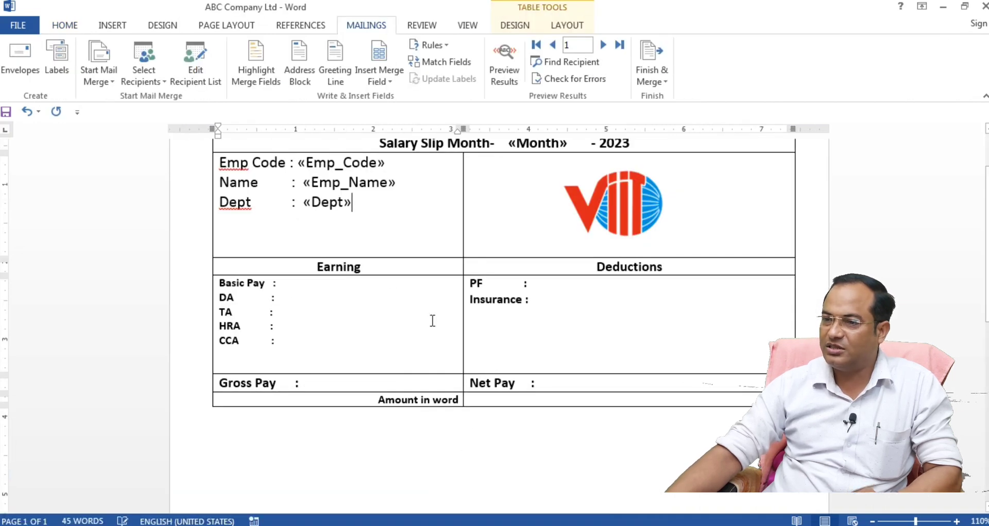
- Insert the Basic_Pay and DA merge fields after their labels in the Earning section
scroll(392, 228, "up", 2)
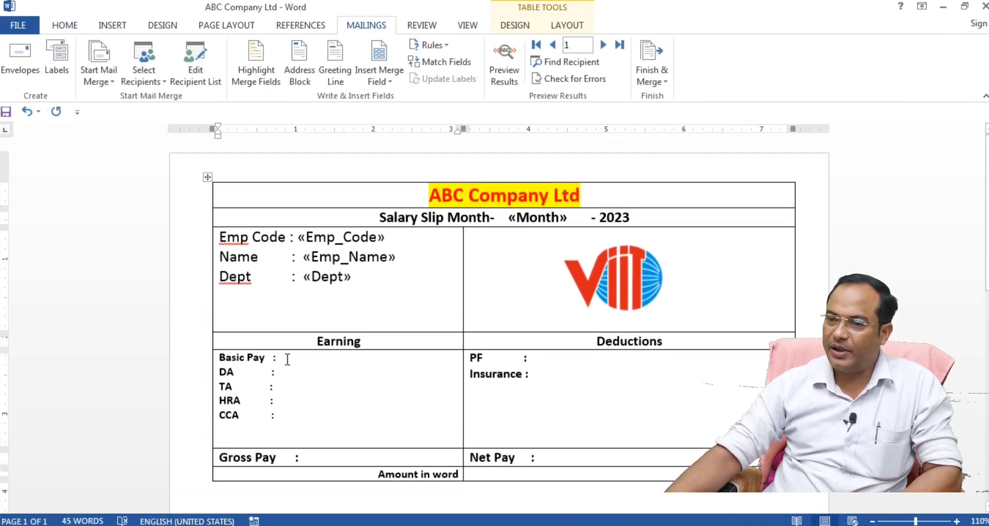
left_click(384, 80)
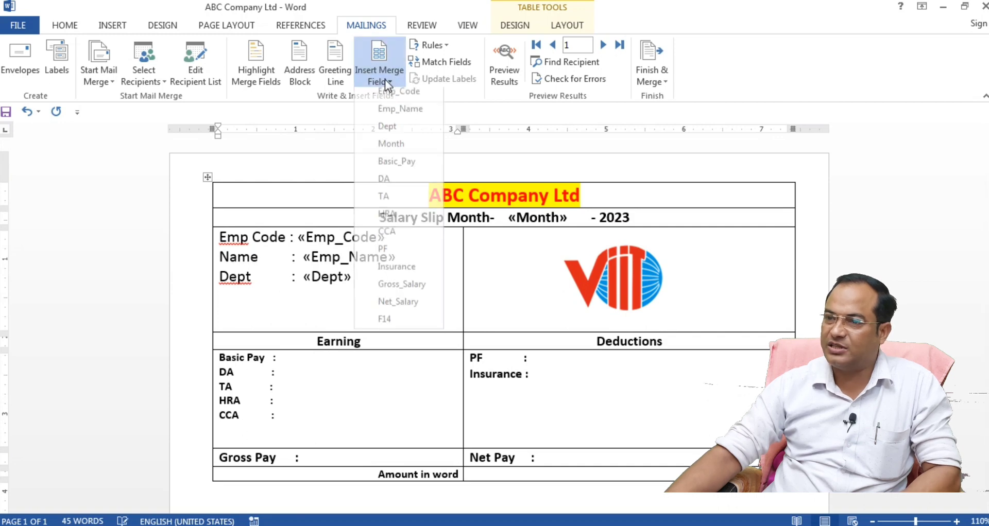
left_click(396, 166)
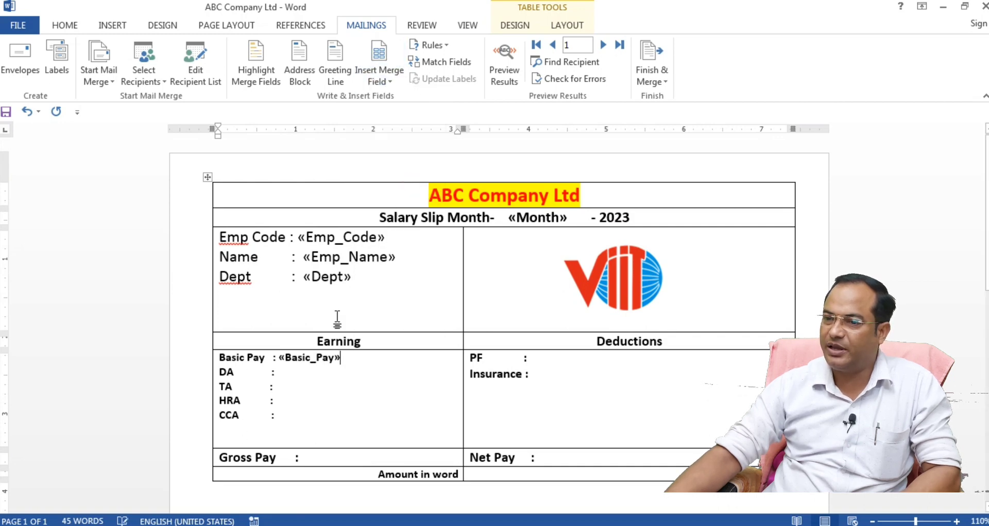
left_click(278, 372)
left_click(384, 78)
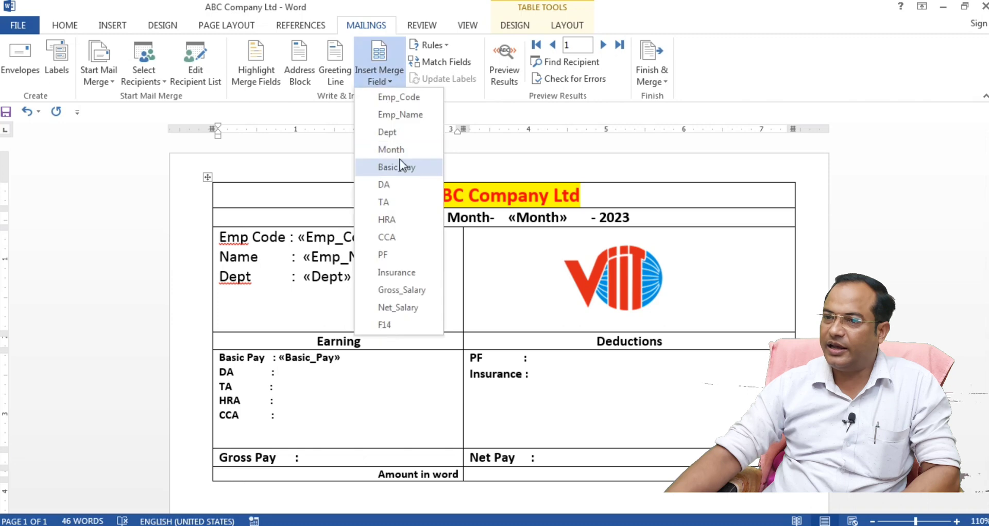
left_click(395, 192)
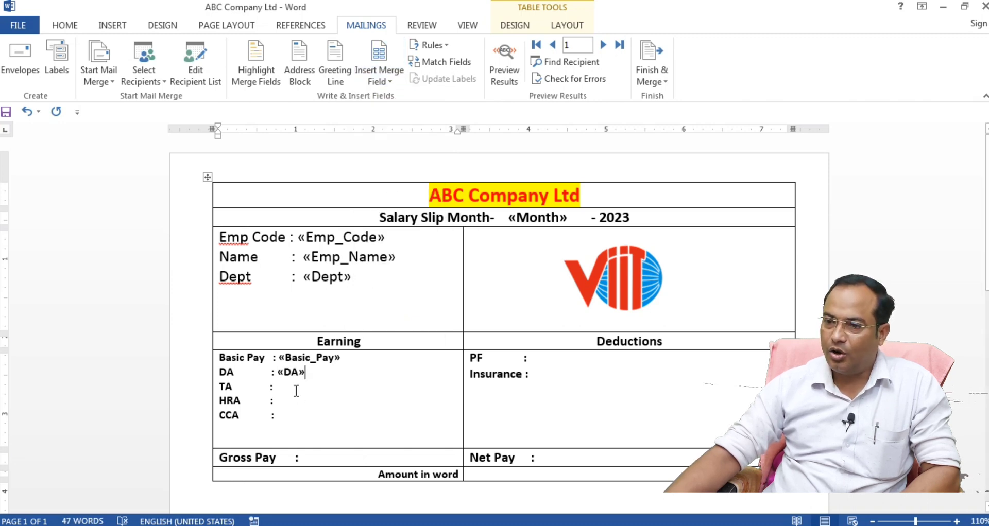
- Insert the TA, HRA and CCA merge fields after their labels in the Earning section
left_click(384, 78)
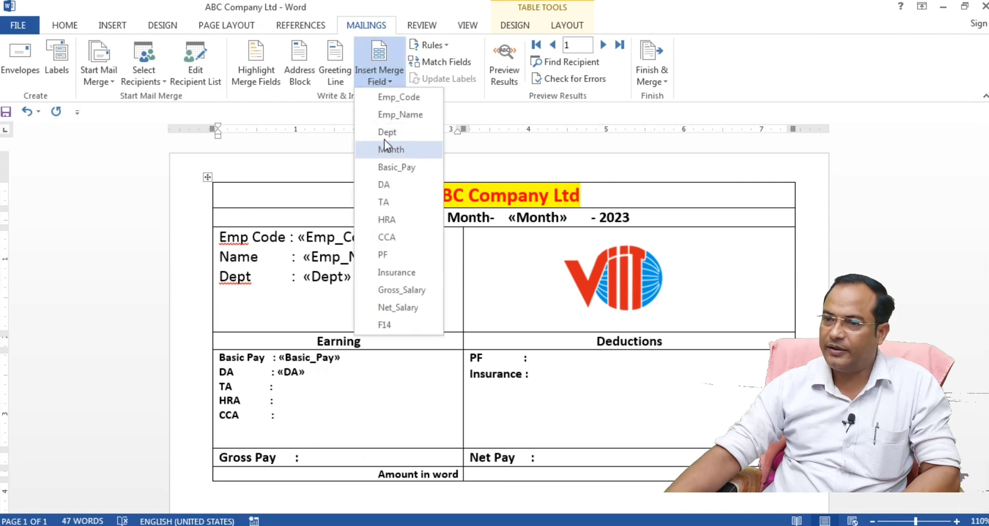
left_click(389, 202)
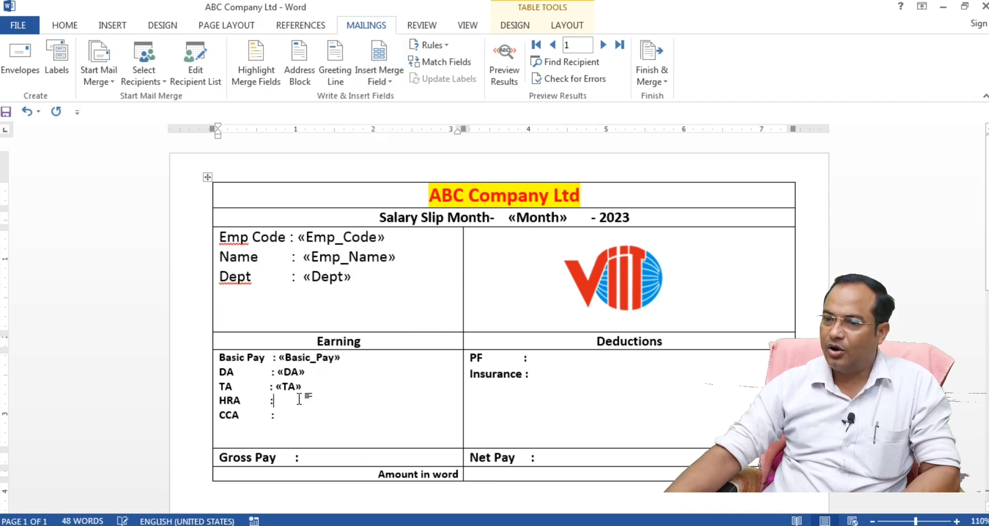
left_click(381, 79)
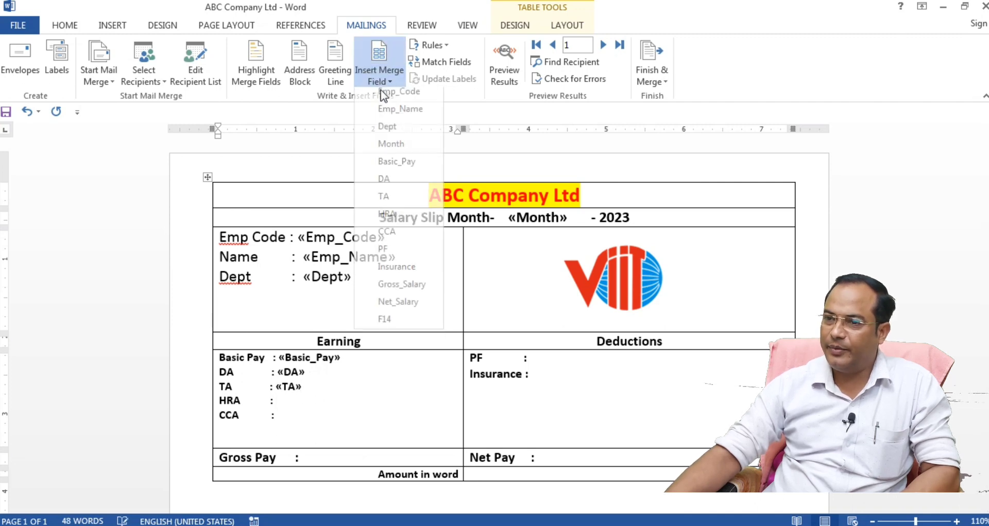
left_click(389, 220)
left_click(298, 415)
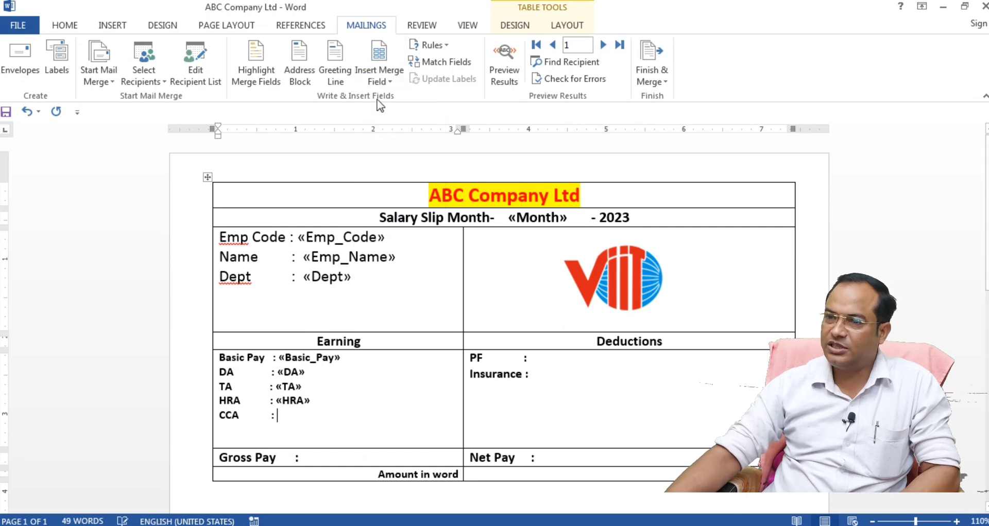
left_click(381, 82)
left_click(390, 237)
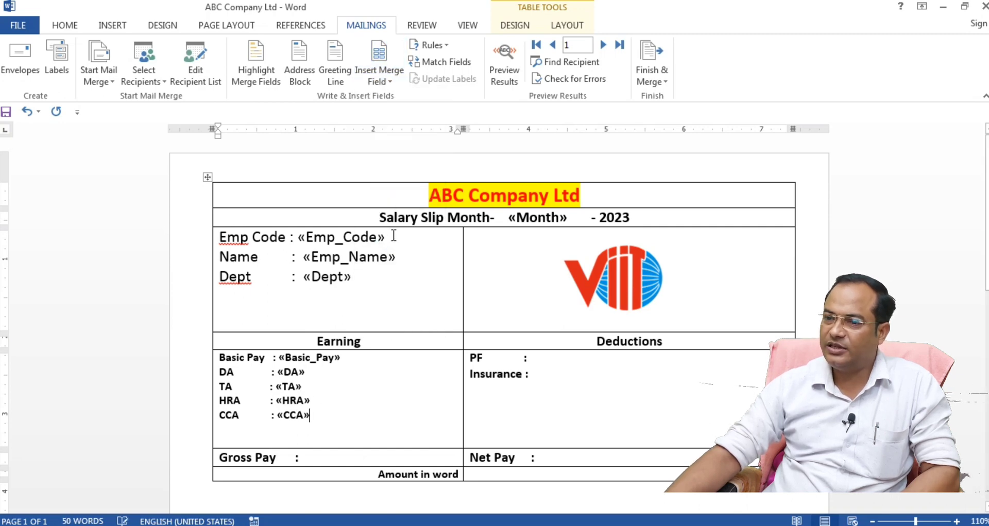
- Insert the PF and Insurance merge fields after their labels in the Deductions section
left_click(546, 358)
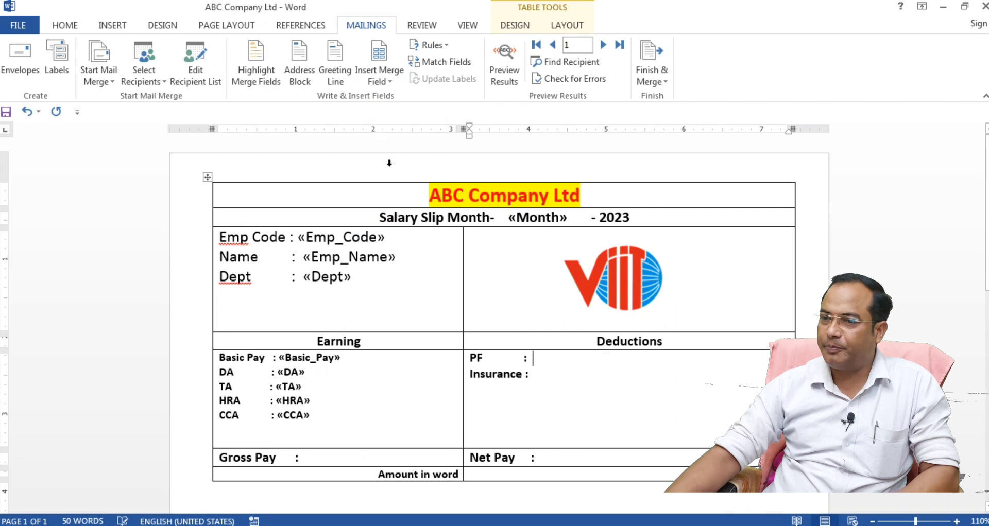
left_click(381, 75)
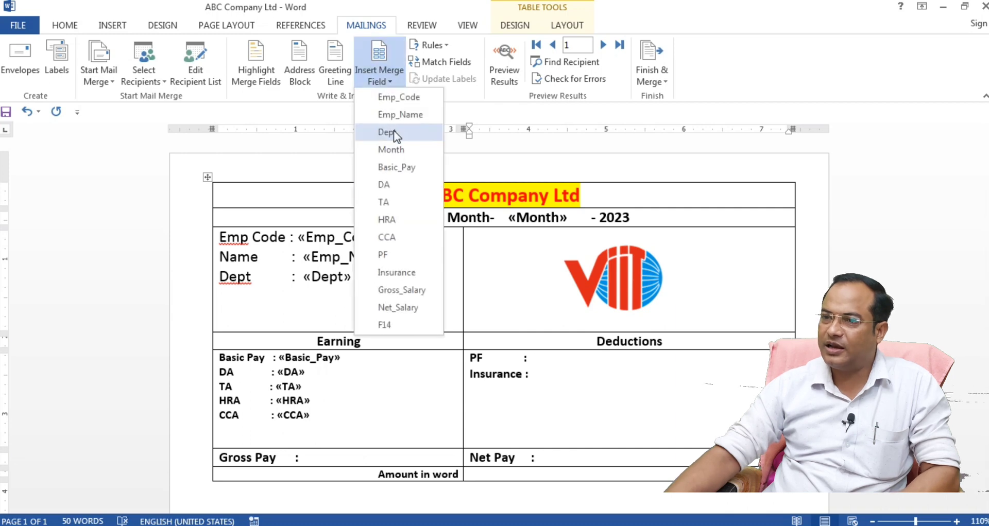
left_click(394, 254)
left_click(544, 375)
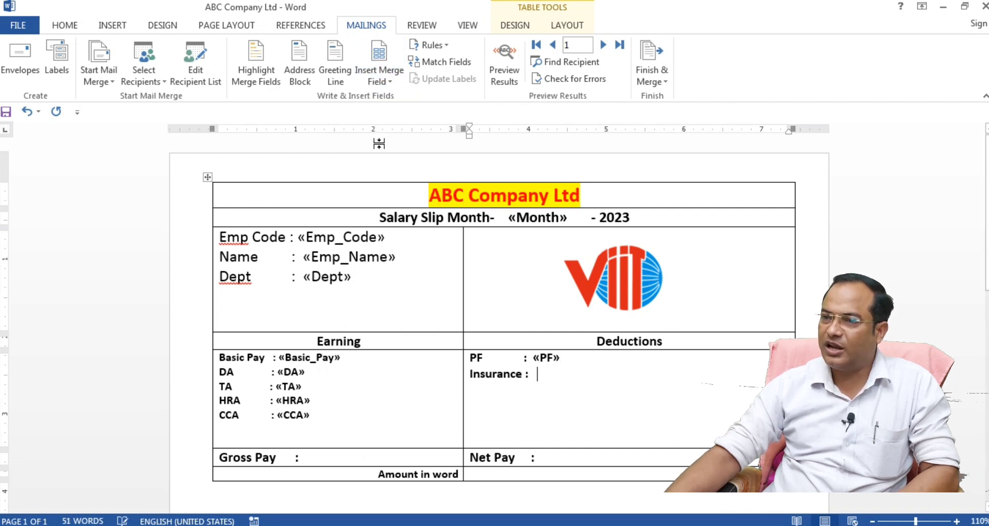
left_click(384, 84)
left_click(404, 273)
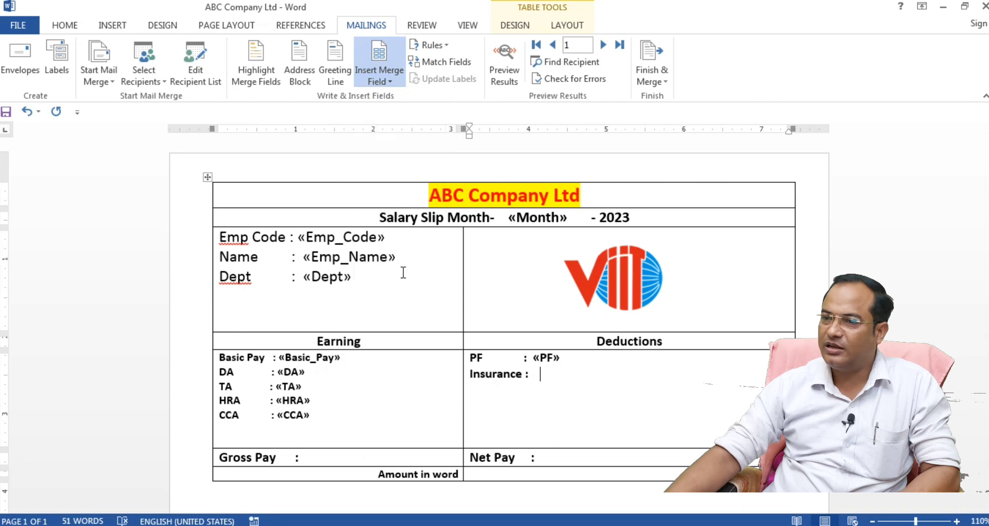
- Check the salary columns in the Salary Slip Excel workbook and insert the Gross_Salary merge field after the Gross Pay label in Word
key("alt+Tab")
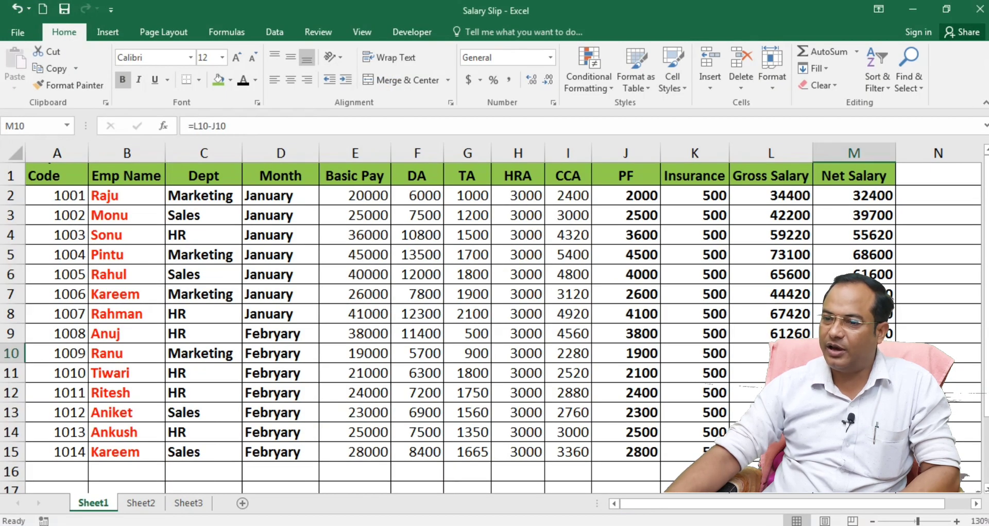
left_click(429, 444)
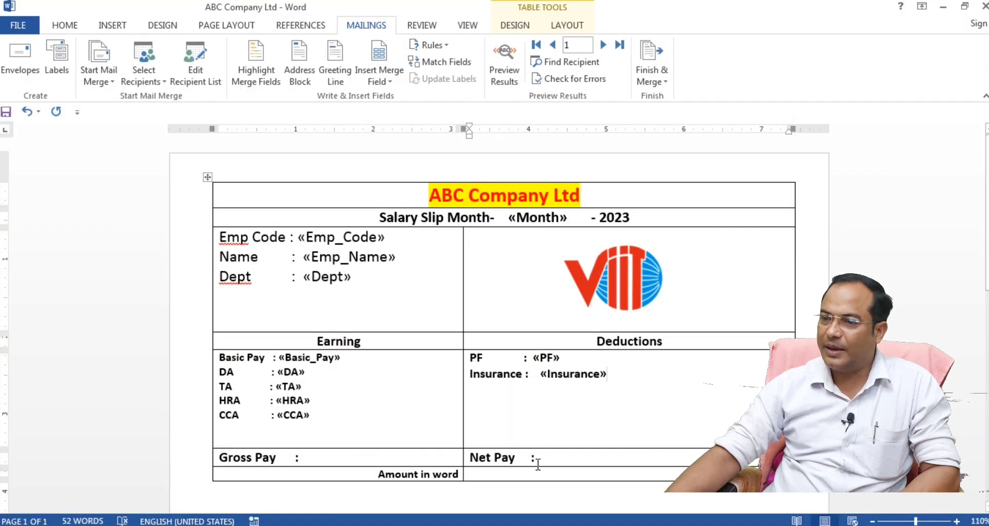
left_click(339, 457)
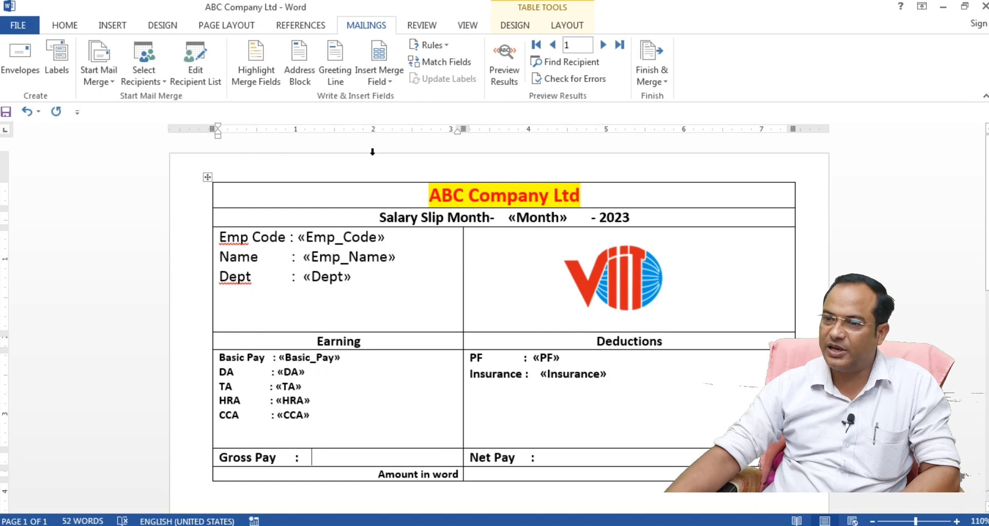
left_click(386, 76)
left_click(399, 294)
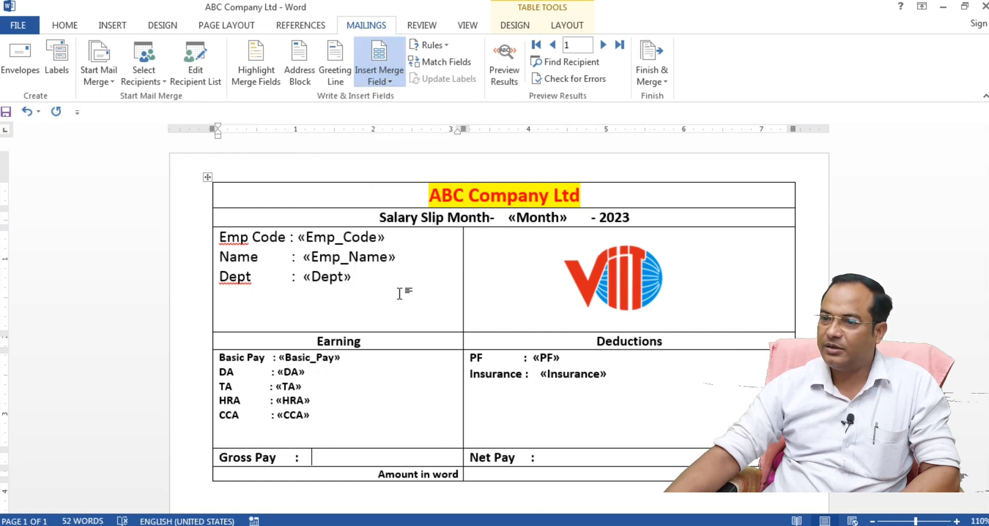
- Look at the table in Document4 and return to the ABC Company Ltd document
mouse_move(401, 520)
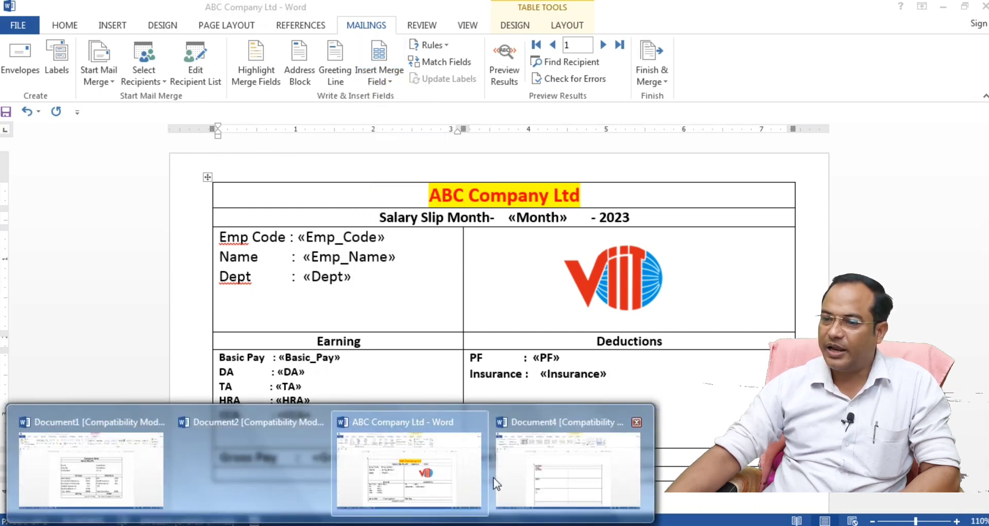
left_click(508, 477)
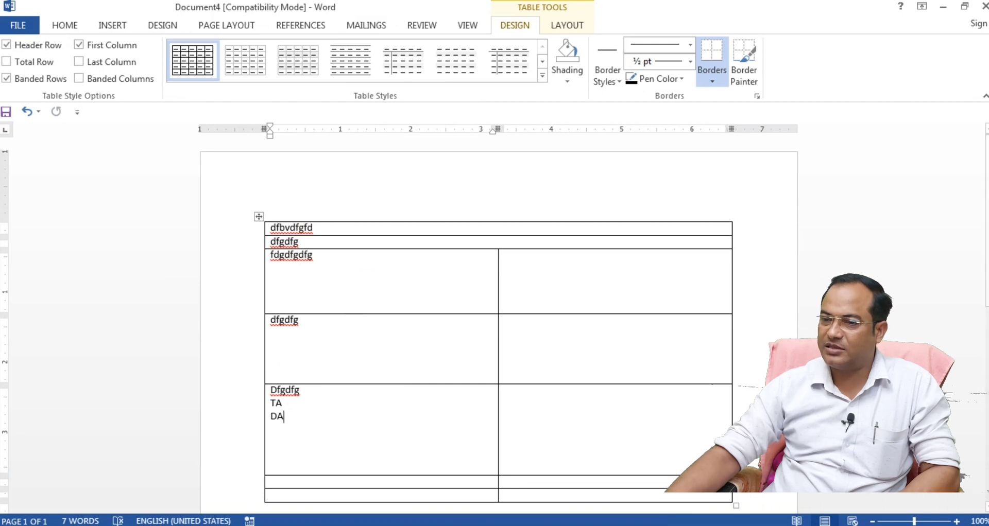
mouse_move(402, 521)
left_click(409, 464)
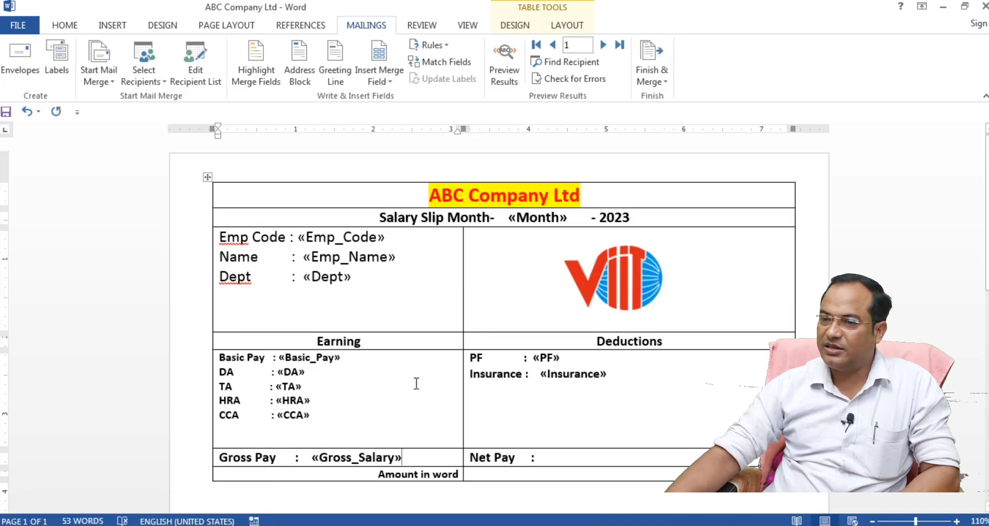
- Insert the Net_Salary merge field after the Net Pay label
left_click(559, 461)
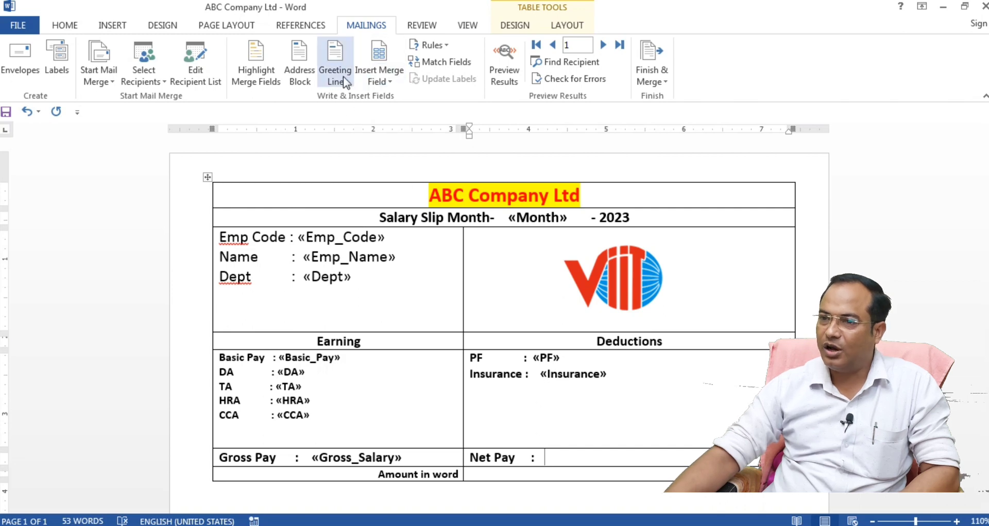
left_click(381, 83)
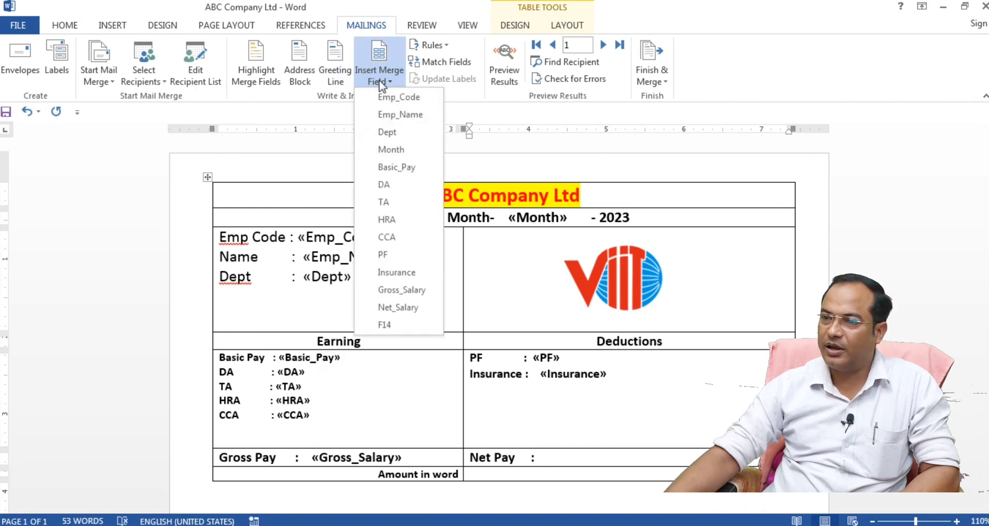
left_click(406, 310)
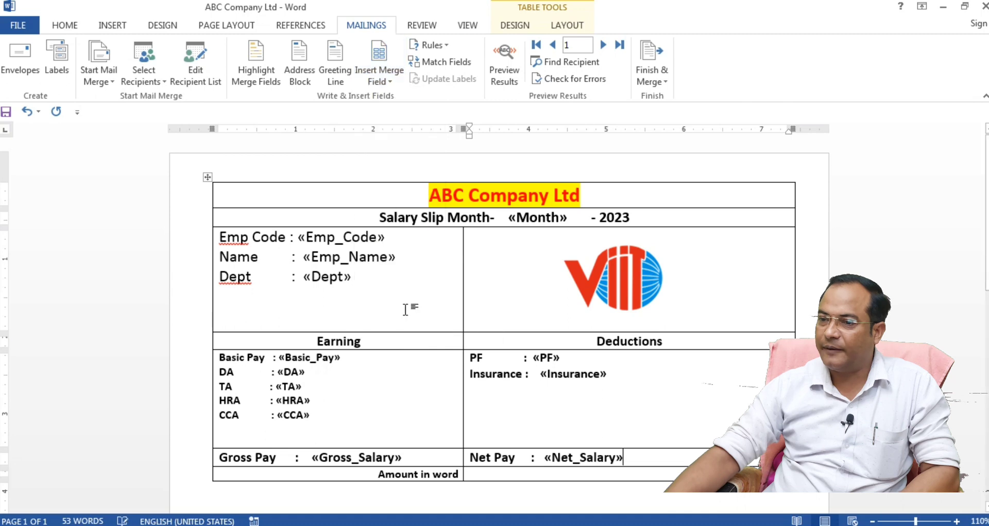
- Insert the Net_Salary merge field in the empty cell beside Amount in word
left_click(537, 476)
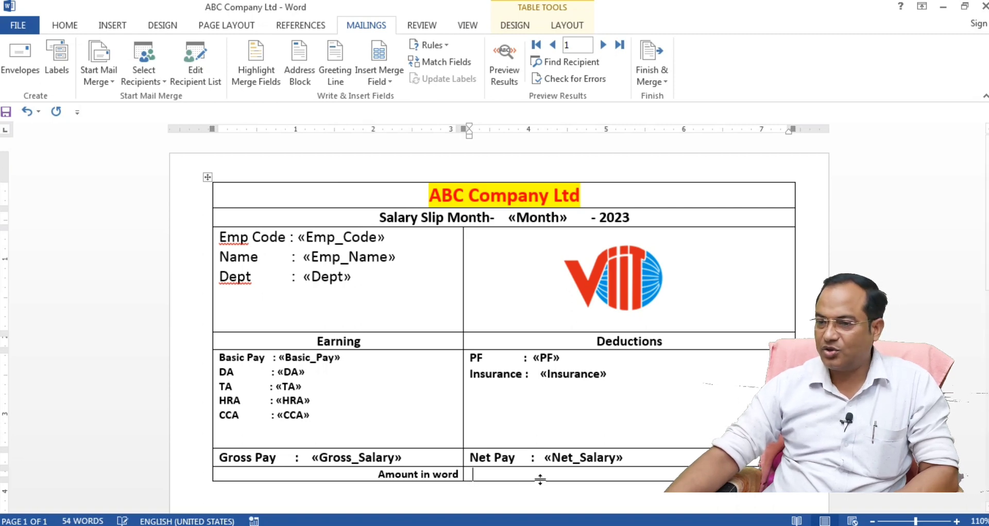
left_click(381, 74)
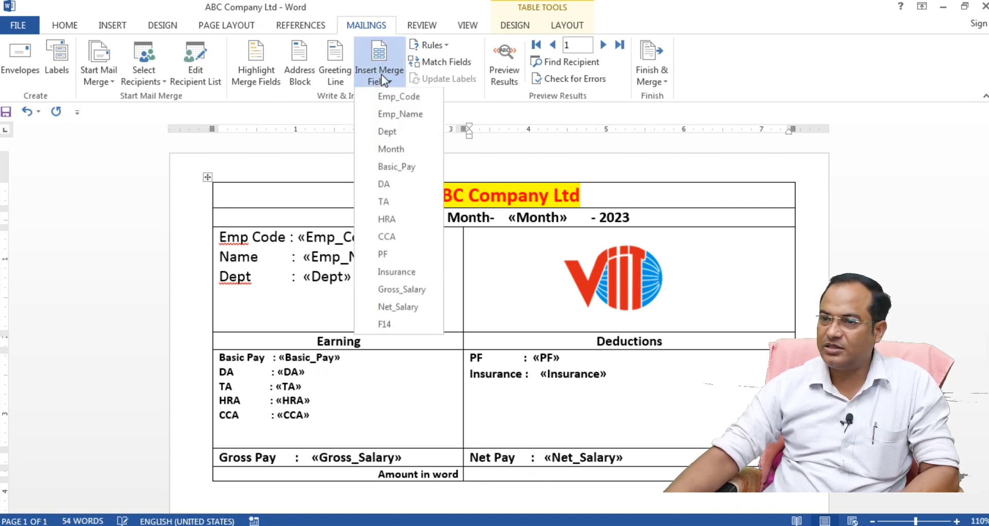
left_click(404, 310)
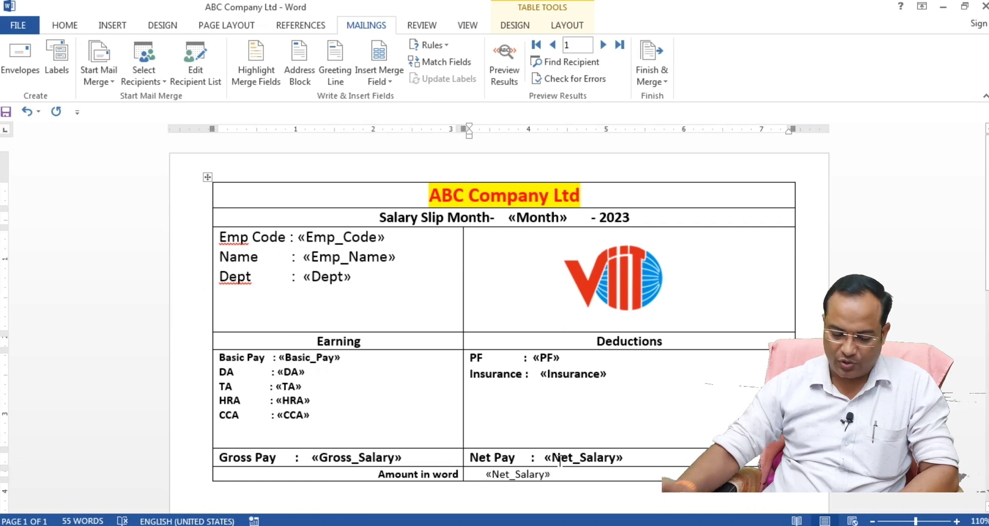
- Wrap the Net_Salary field beside Amount in word in the field code =«Net_Salary»\*Cardtext and update it to spell out the amount
key("shift+Left")
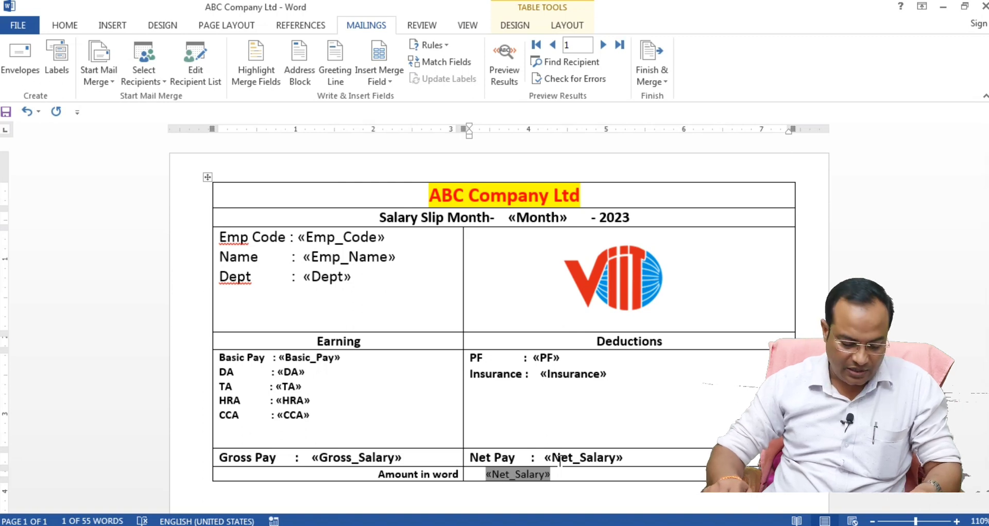
key("ctrl+F9")
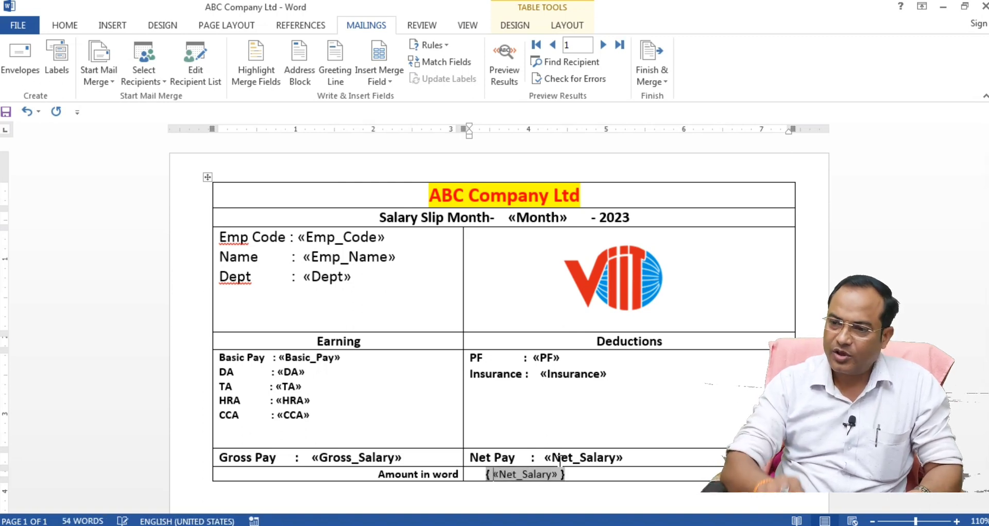
left_click(494, 474)
type("=")
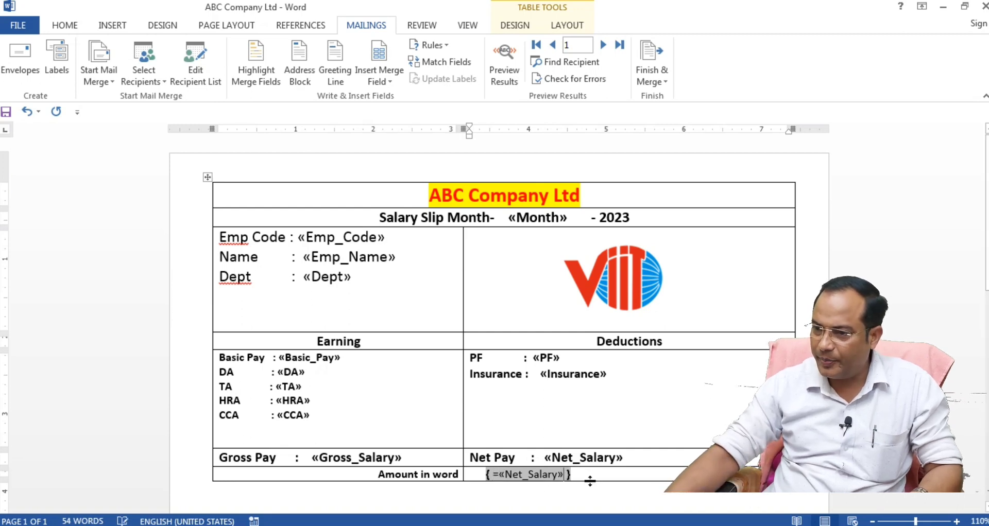
type("\\*Cardtext")
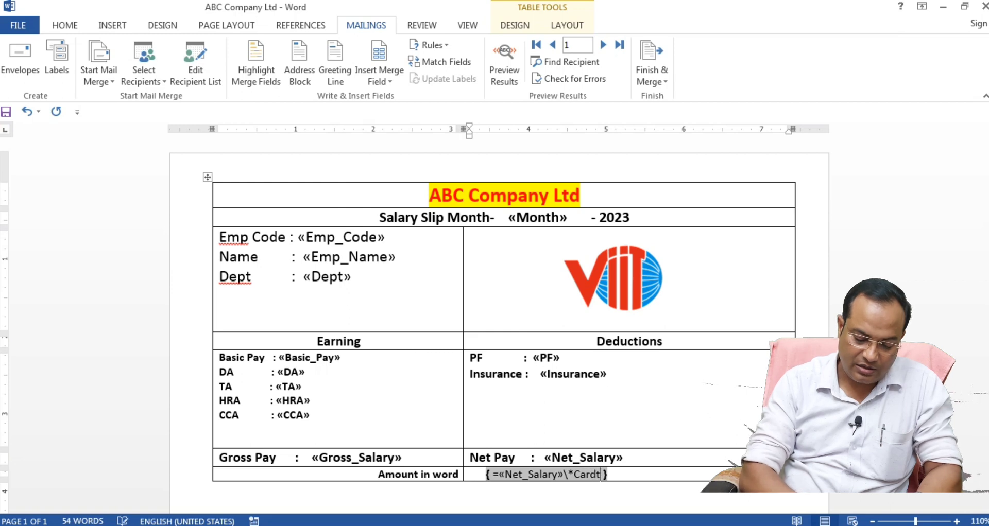
right_click(592, 477)
left_click(631, 399)
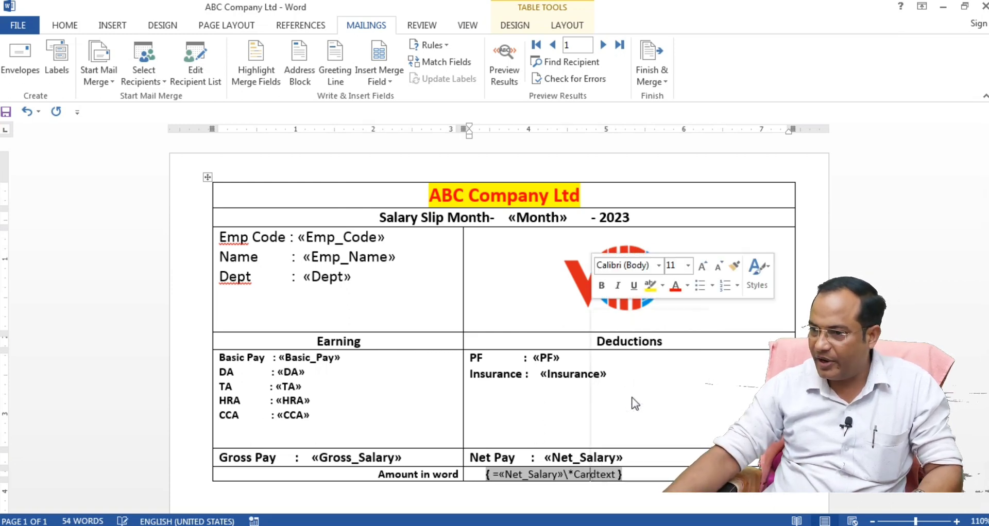
left_click(670, 473)
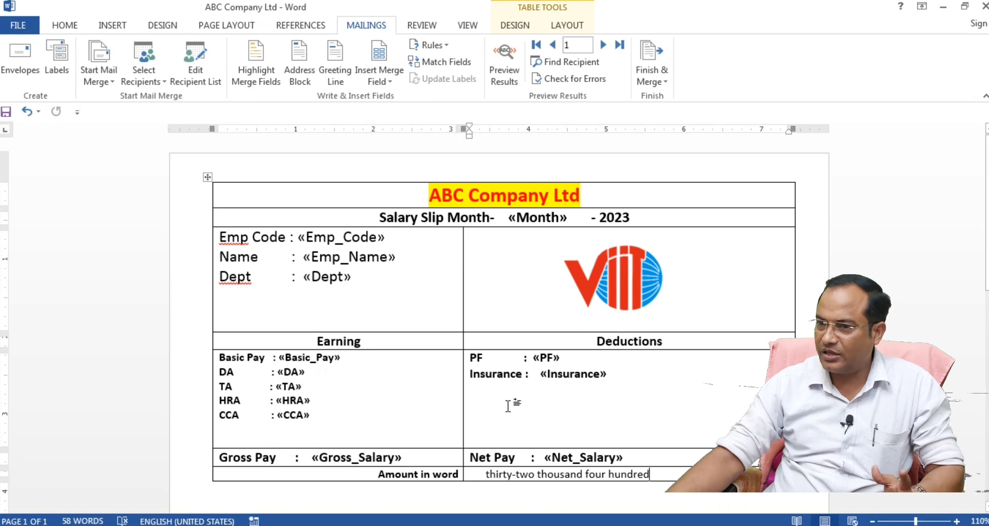
- Examine the page layout of the completed salary slip template, including its blank lower part
scroll(512, 405, "down", 10)
scroll(508, 405, "down", 3)
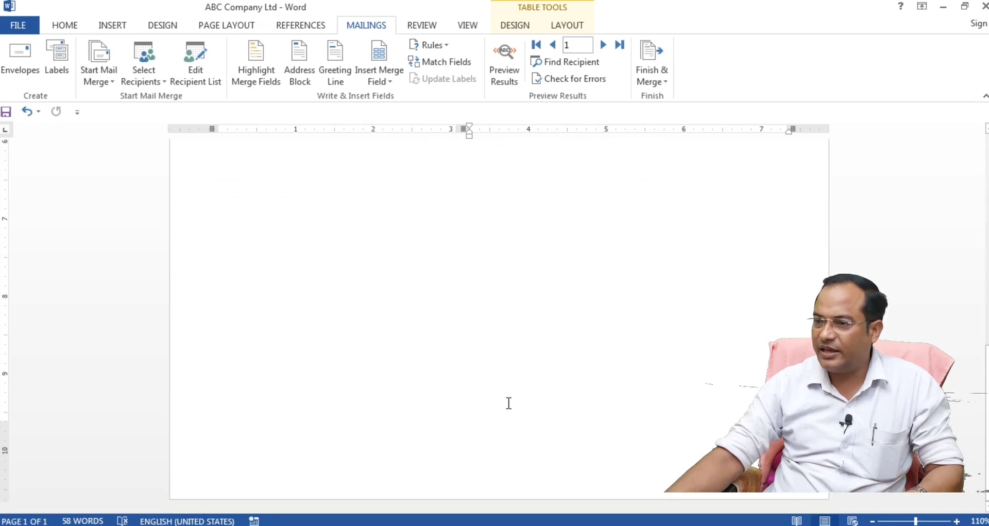
scroll(509, 403, "up", 5)
scroll(507, 401, "down", 7, "ctrl")
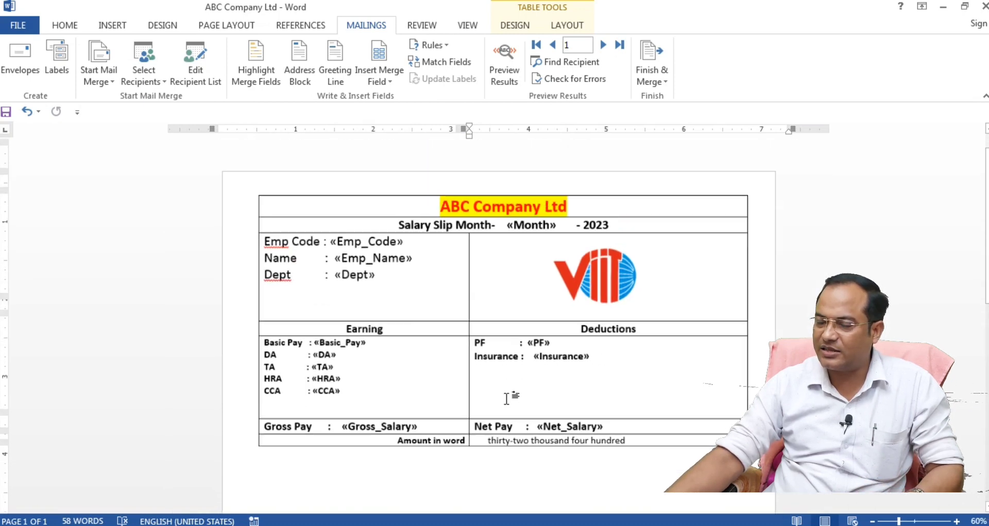
scroll(508, 399, "down", 3, "ctrl")
scroll(507, 399, "up", 4, "ctrl")
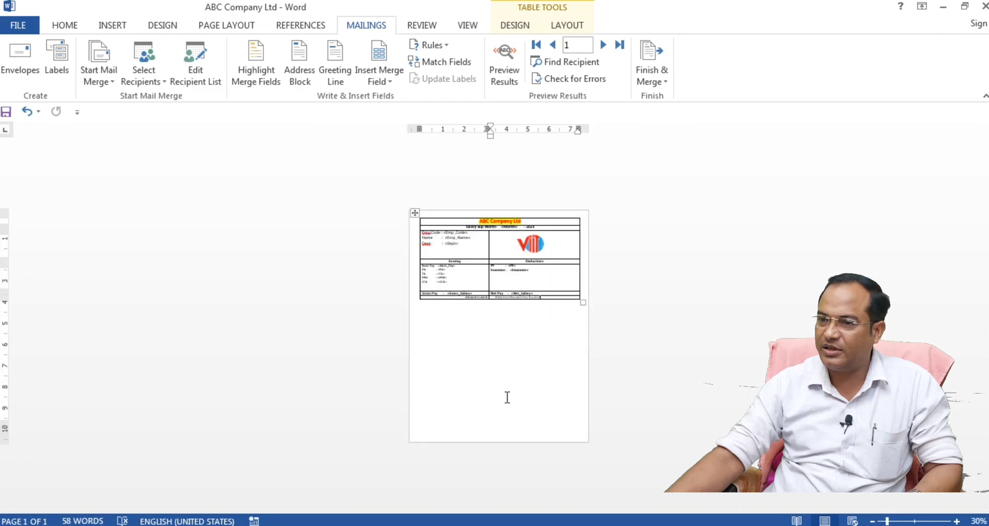
scroll(508, 397, "up", 2, "ctrl")
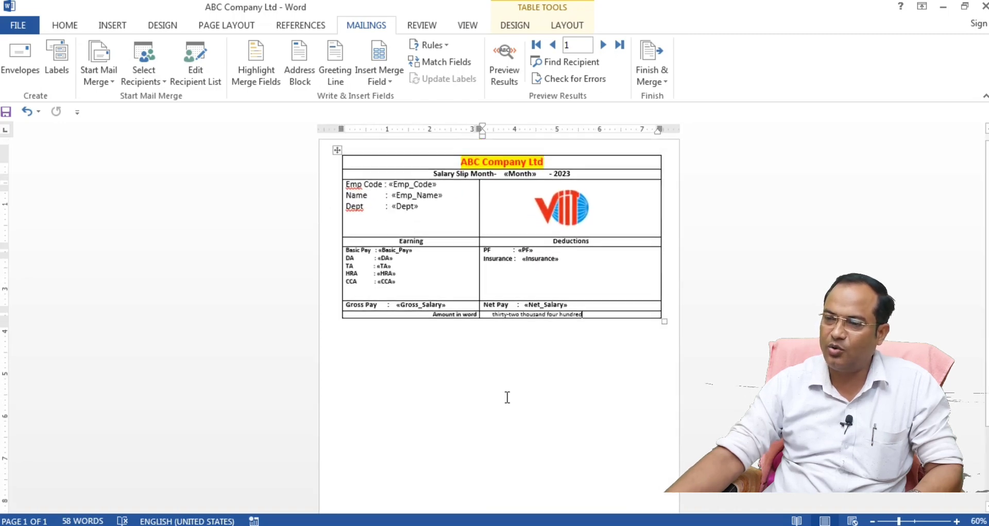
scroll(507, 398, "up", 1, "ctrl")
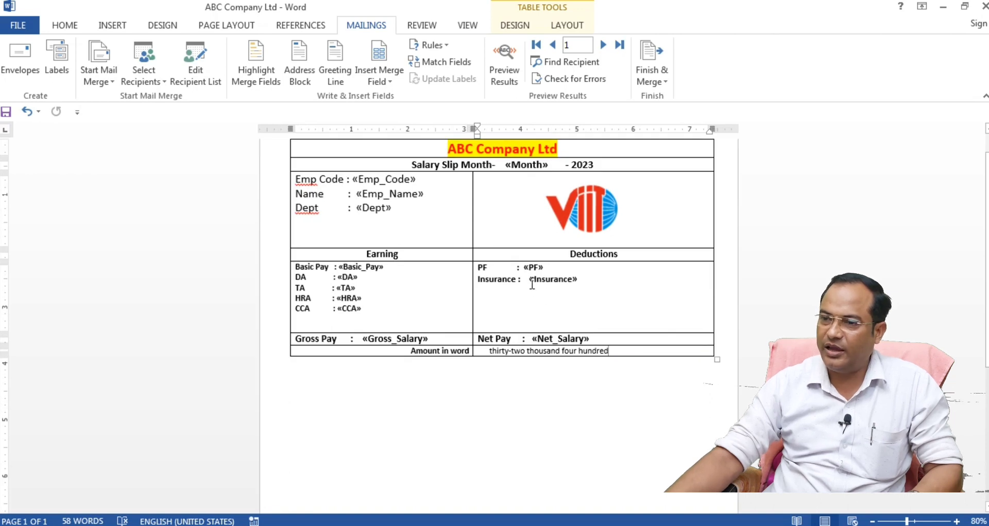
scroll(552, 262, "up", 1)
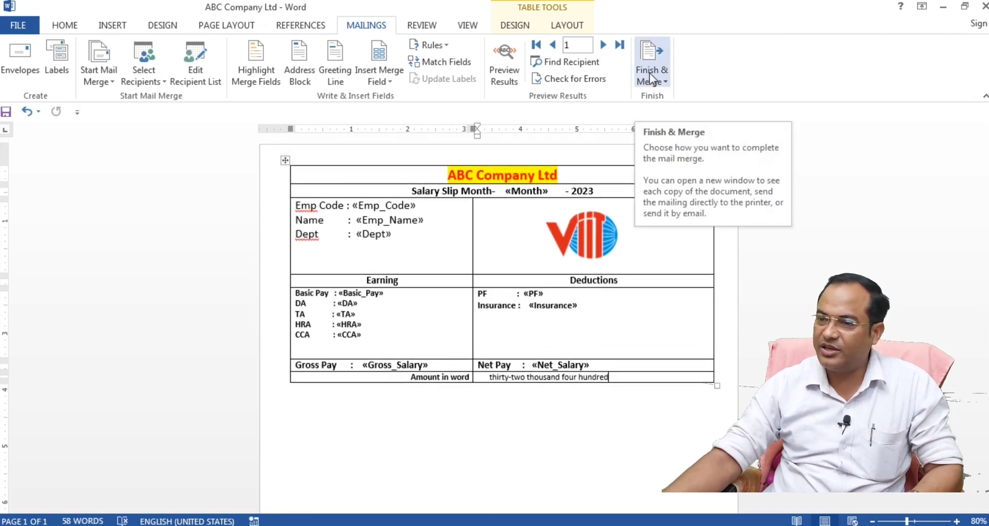
- Finish the mail merge into individual editable documents for all records
left_click(657, 83)
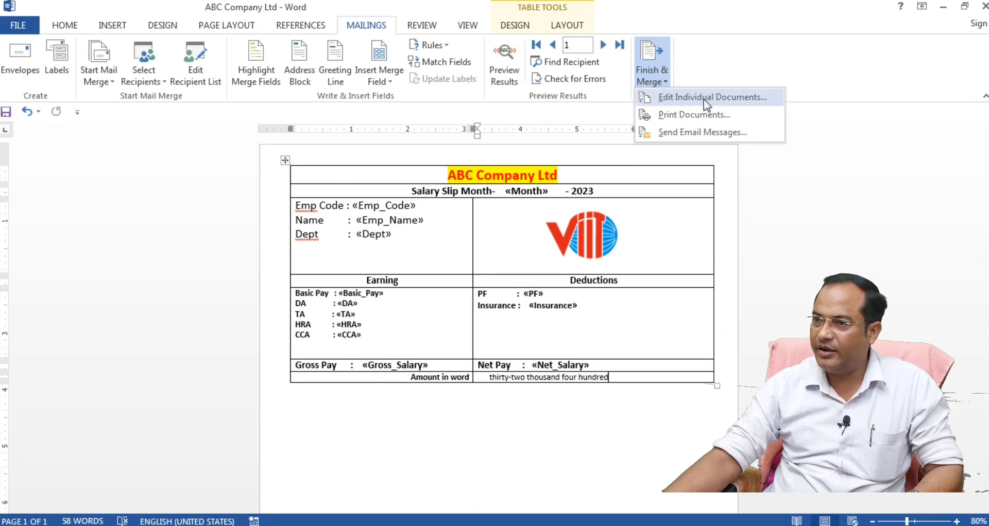
left_click(719, 98)
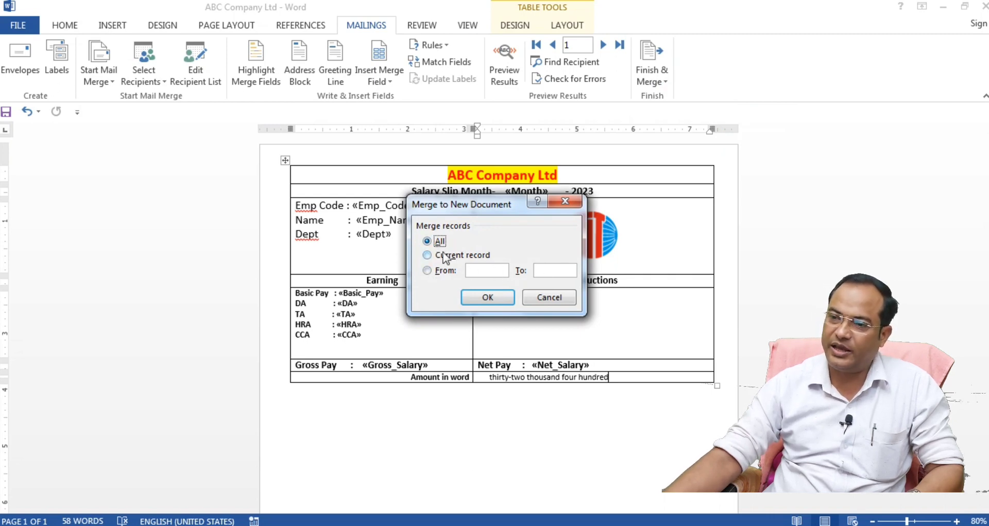
left_click(486, 299)
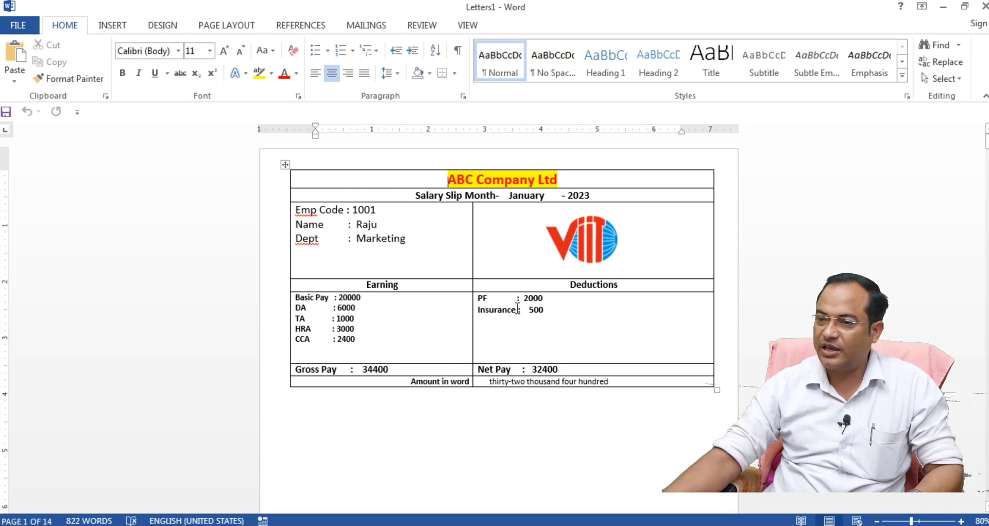
- Examine the first merged salary slip, comparing its net pay with the amount in words
scroll(508, 305, "up", 4)
scroll(637, 334, "down", 2)
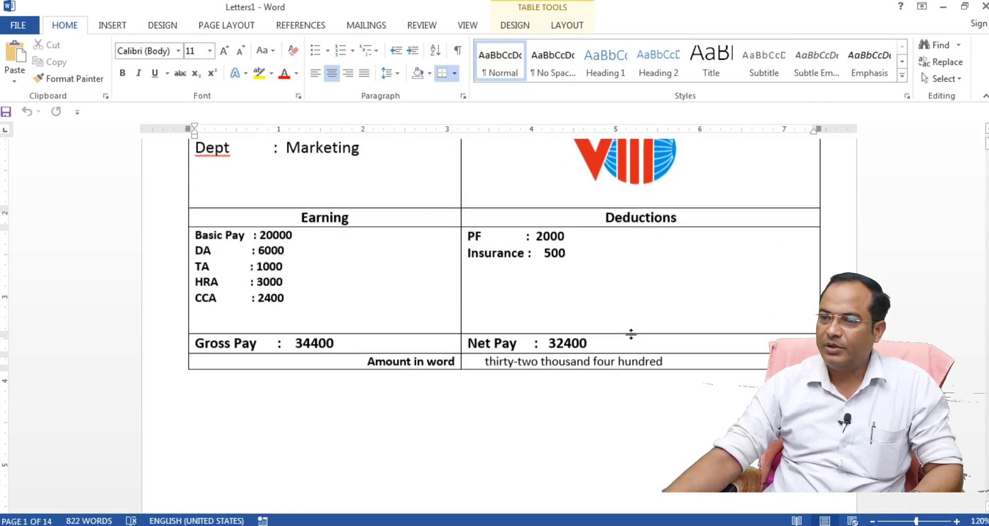
scroll(631, 336, "up", 1)
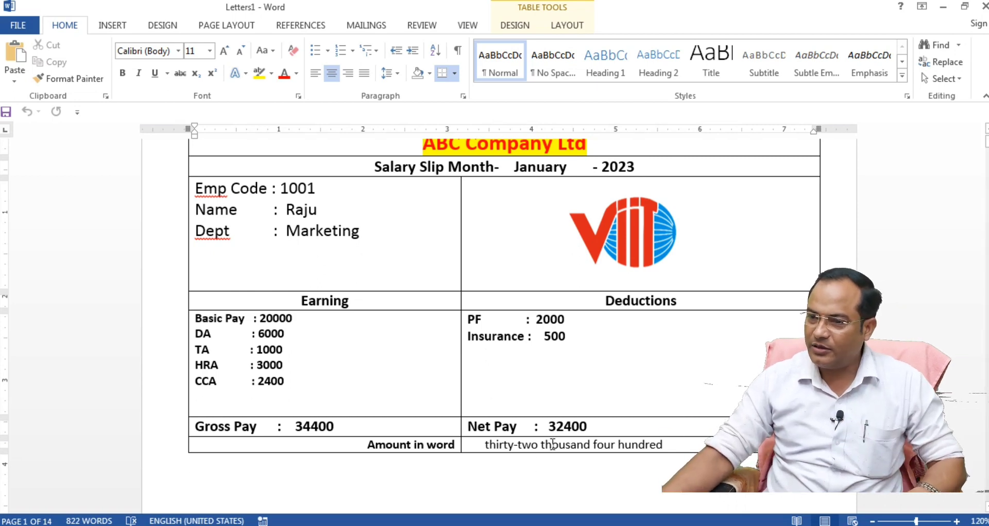
scroll(552, 444, "down", 3)
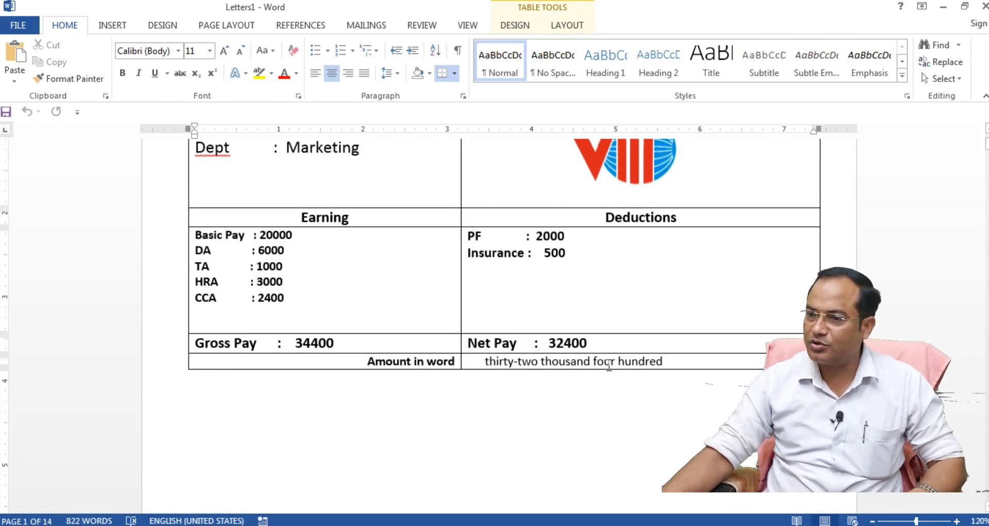
- Compare the net pay figures with the amounts in words on the first three merged salary slips
double_click(549, 343)
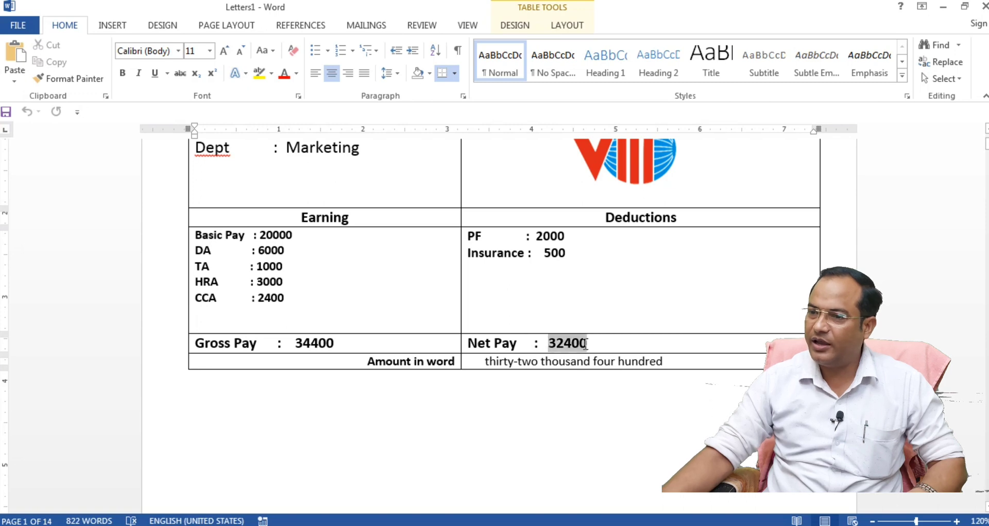
triple_click(584, 361)
scroll(573, 402, "down", 7)
scroll(573, 401, "down", 15)
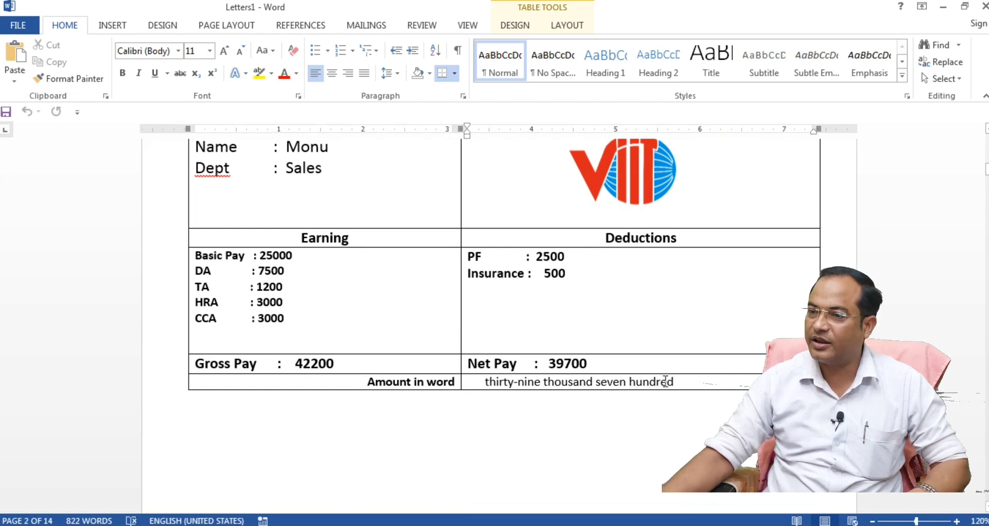
scroll(599, 371, "up", 1)
scroll(600, 373, "down", 6)
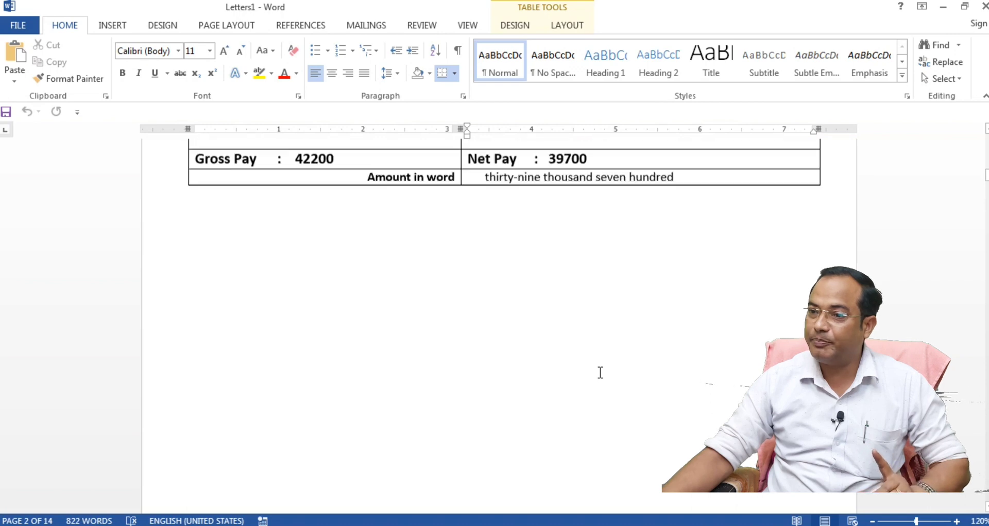
scroll(600, 373, "up", 2)
scroll(599, 369, "down", 10)
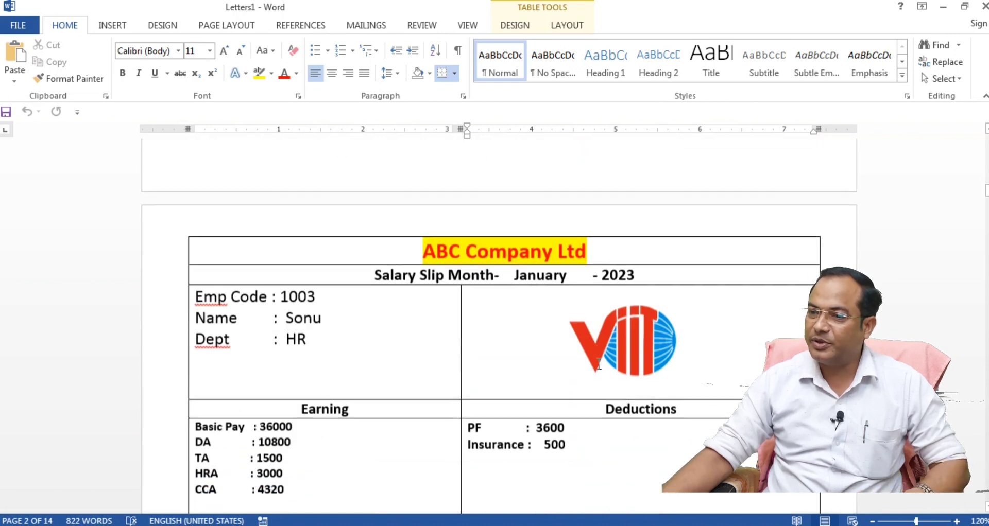
scroll(597, 365, "down", 5)
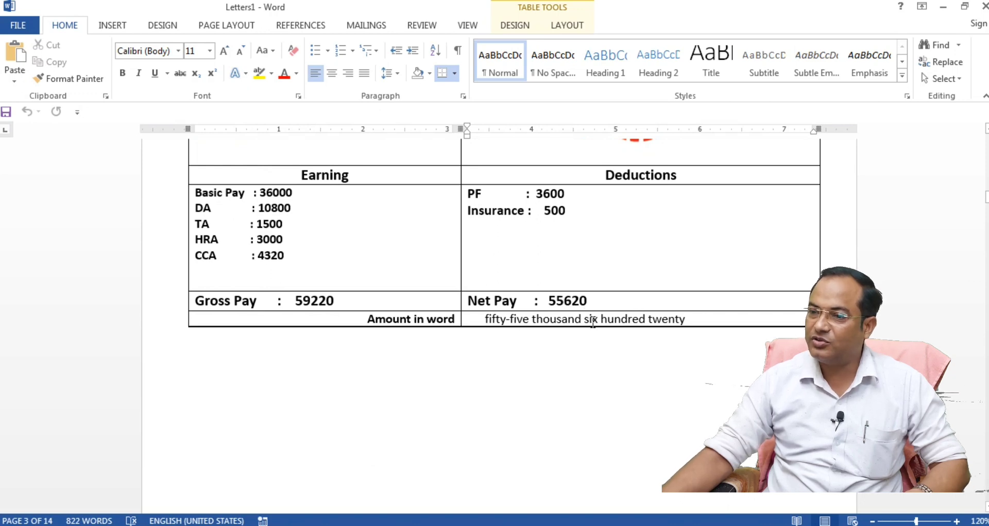
scroll(567, 324, "down", 10)
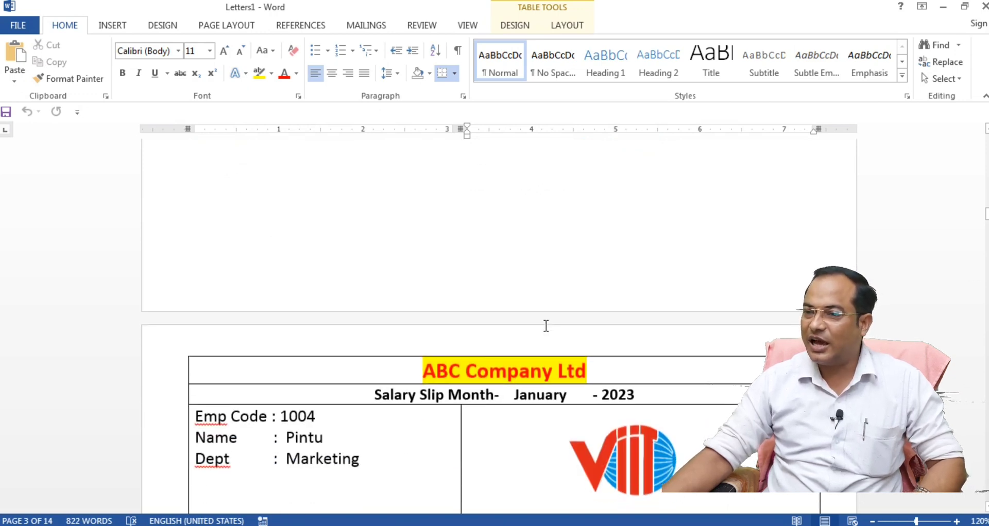
- Examine the merged pages in a multi-page overview, and read the third to fifth salary slips up close
scroll(546, 325, "down", 11)
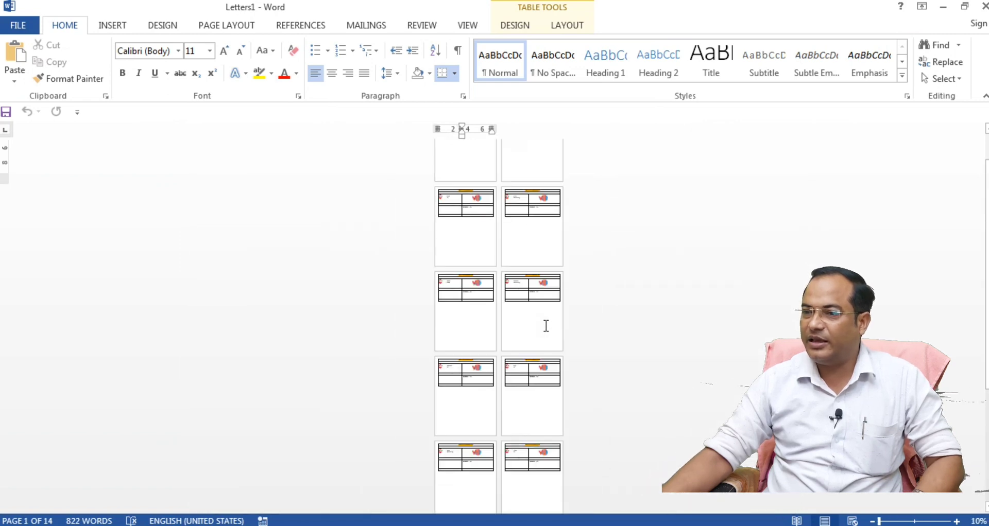
scroll(546, 326, "up", 8)
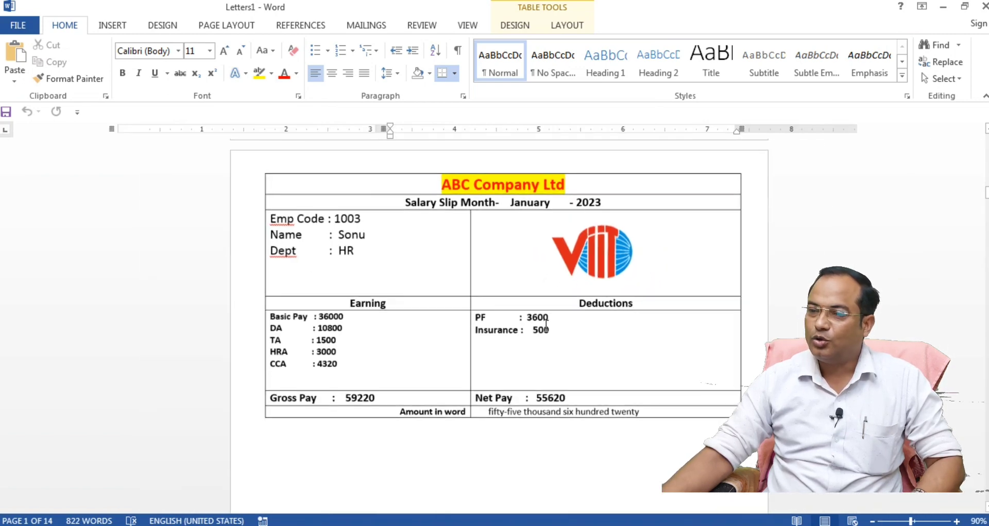
scroll(546, 326, "down", 8)
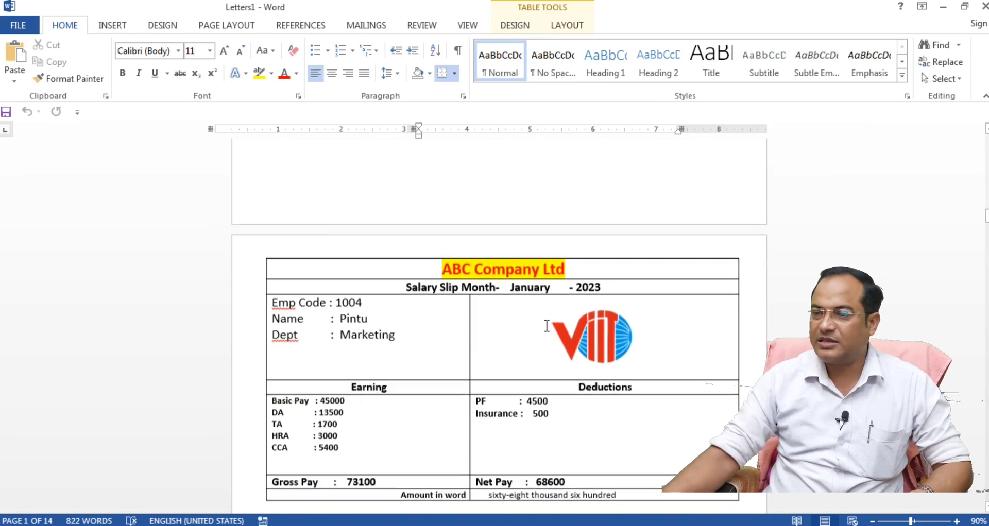
scroll(546, 326, "down", 9)
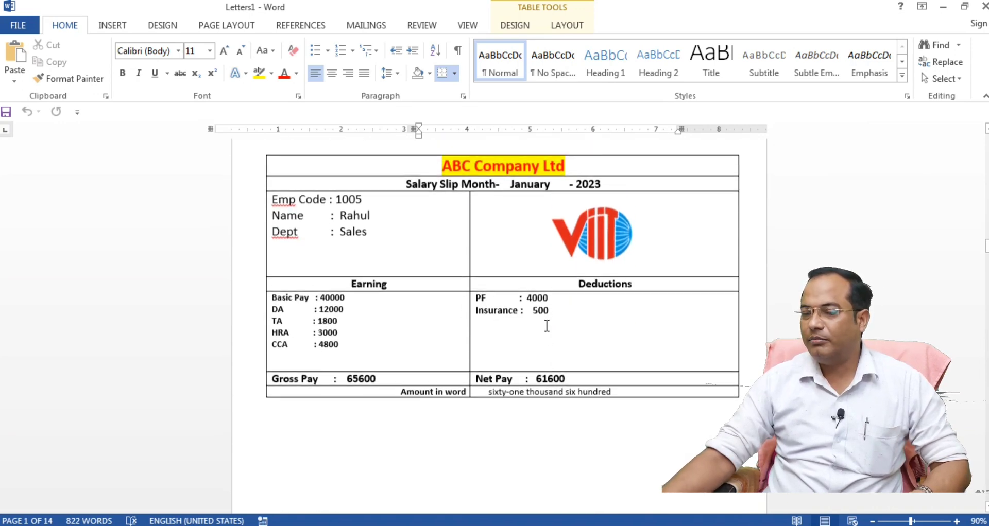
scroll(547, 325, "up", 1)
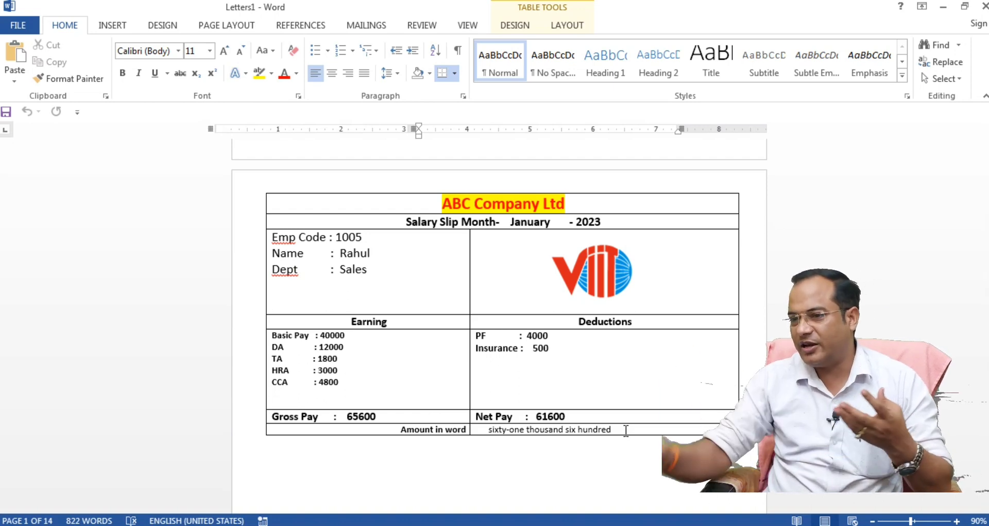
scroll(625, 430, "up", 3)
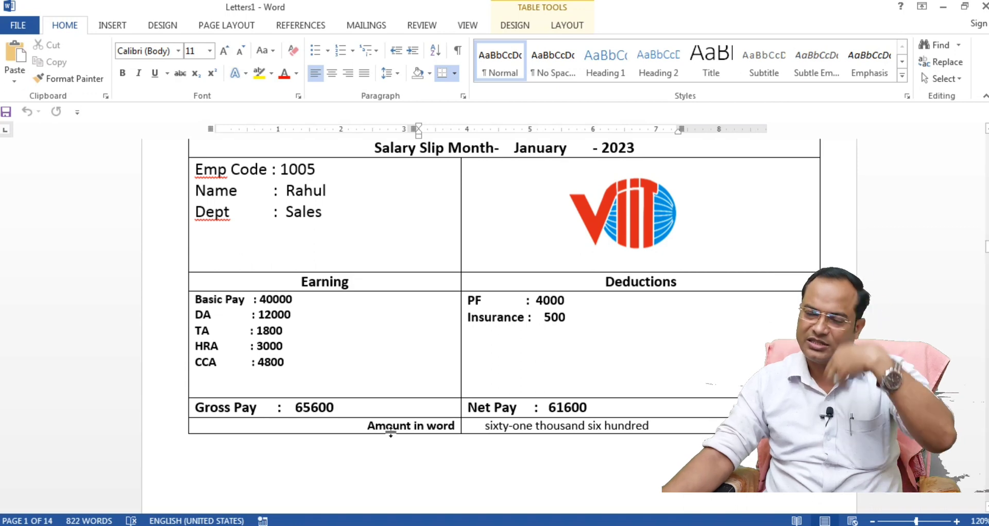
scroll(447, 355, "up", 1)
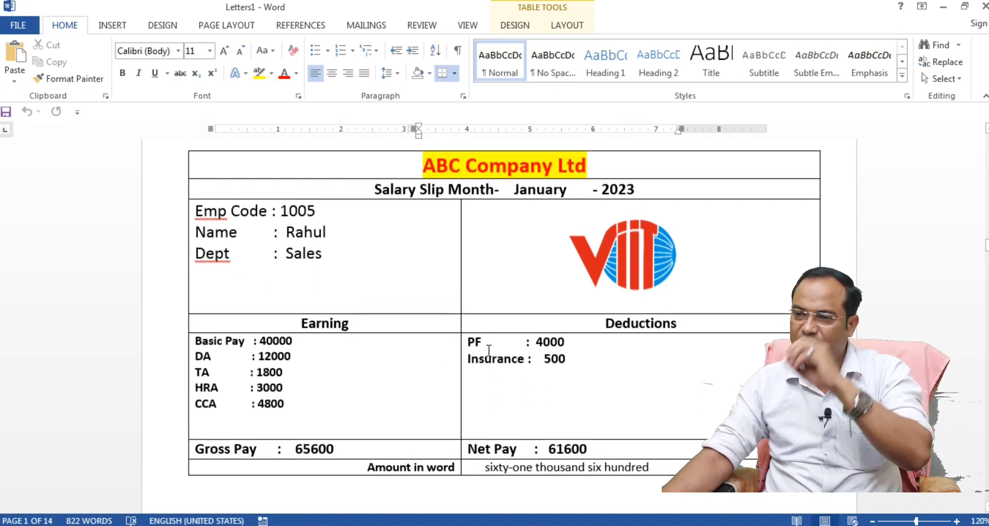
- Review the Salary Slip workbook in Excel and the ABC Company Ltd template in Word, and return to the merged Letters1 document
left_click(299, 525)
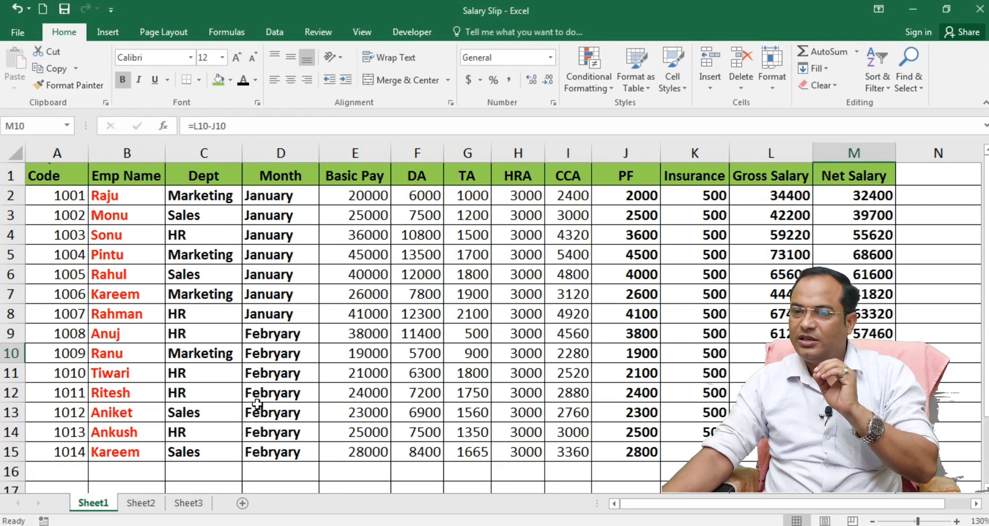
mouse_move(366, 523)
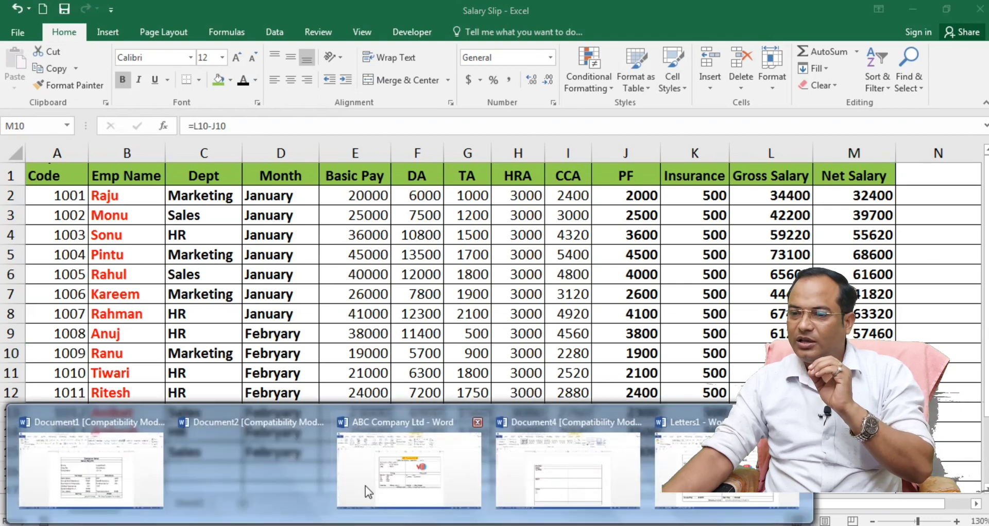
left_click(434, 467)
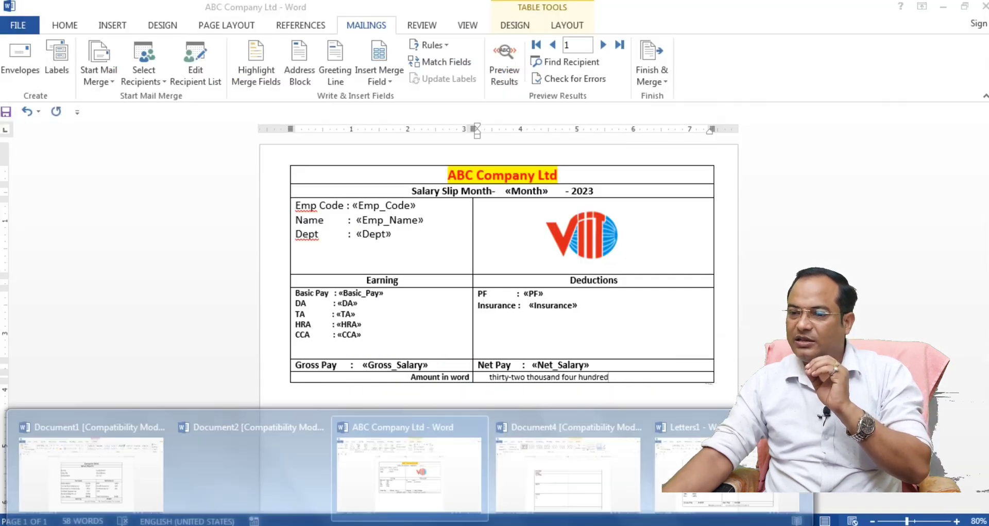
left_click(683, 458)
scroll(559, 376, "down", 3)
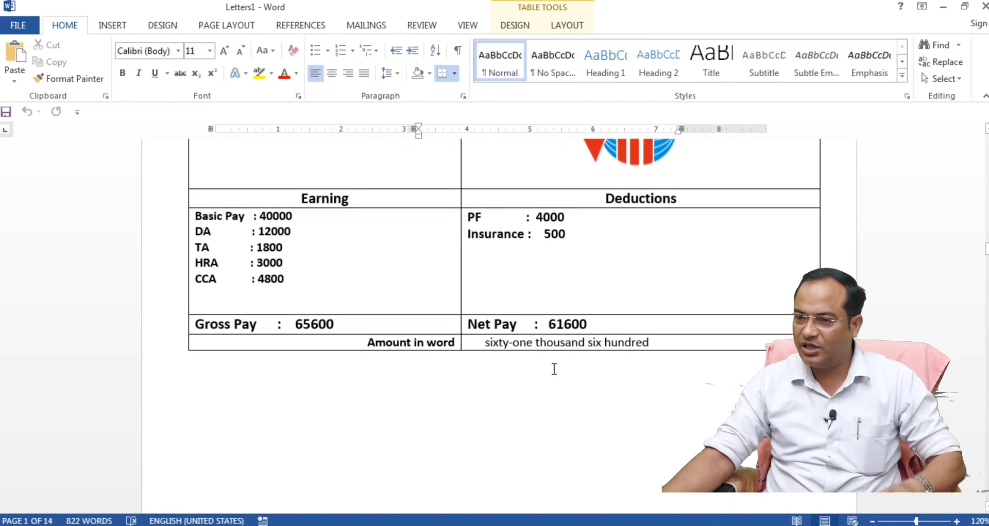
- Compare the merged Letters1 document with the ABC Company Ltd template and the sample salary slip in Document1
mouse_move(365, 523)
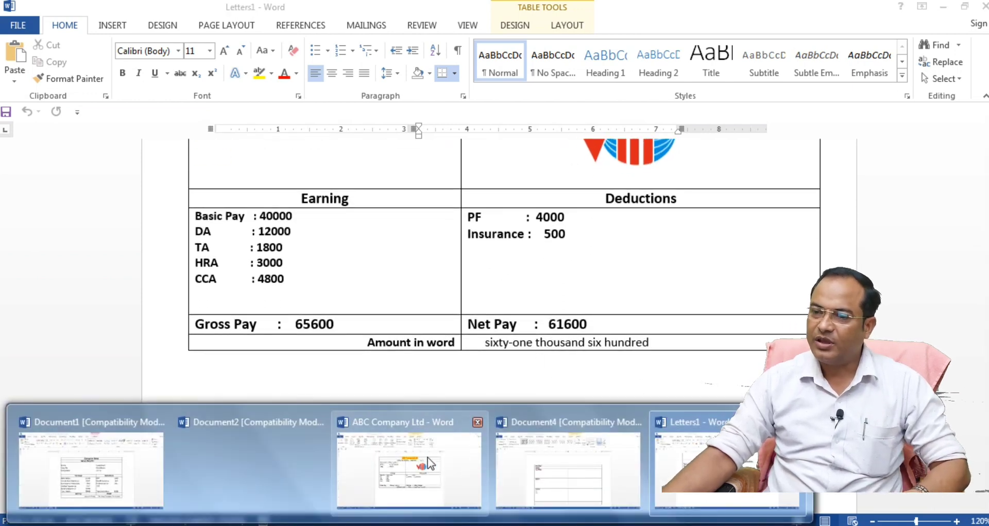
left_click(437, 466)
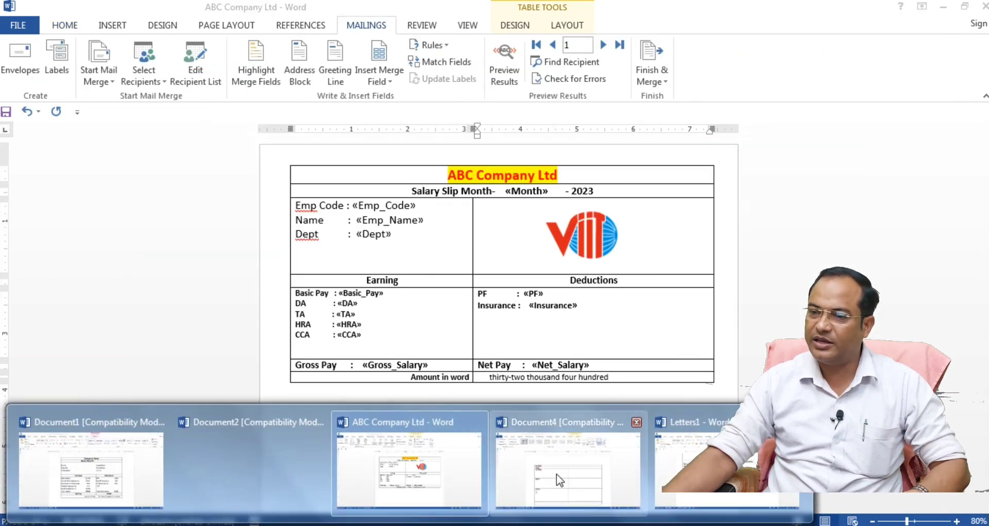
left_click(685, 458)
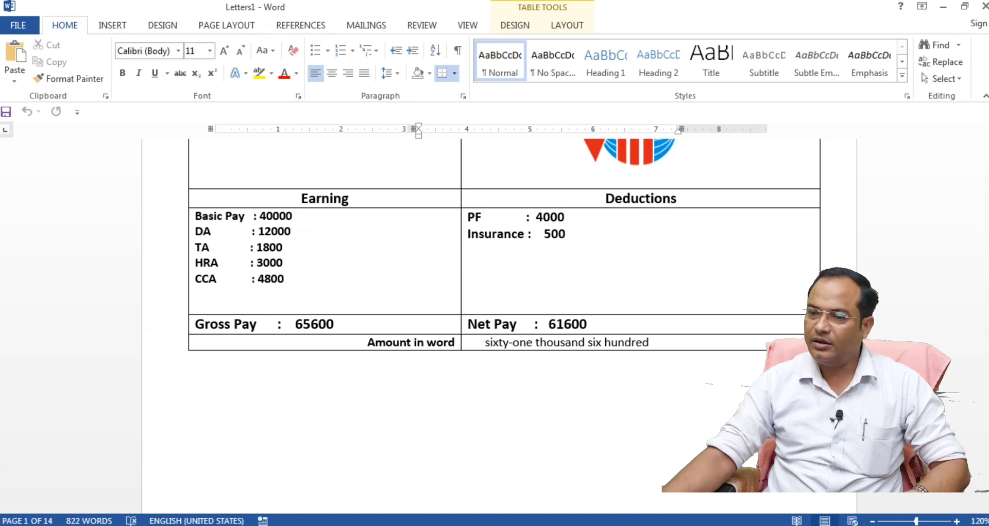
left_click(137, 459)
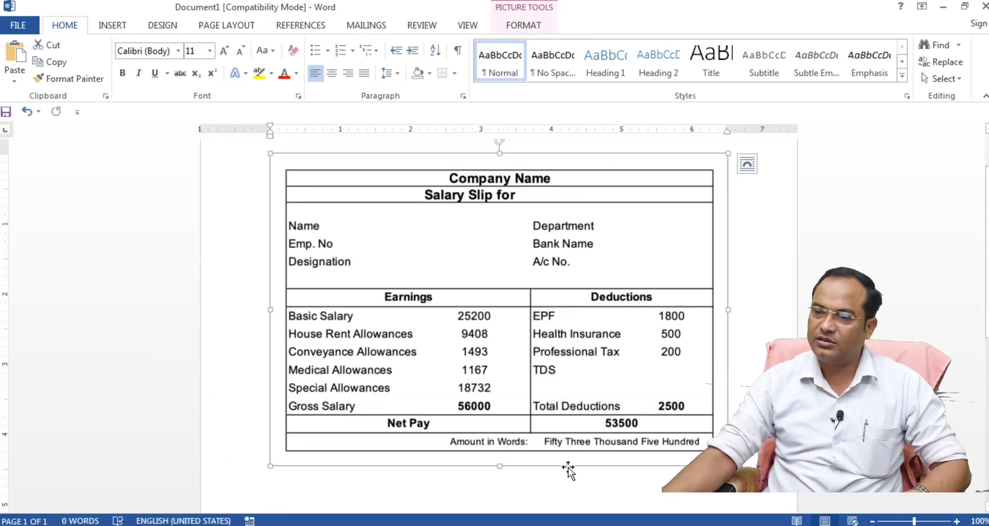
mouse_move(371, 522)
left_click(448, 486)
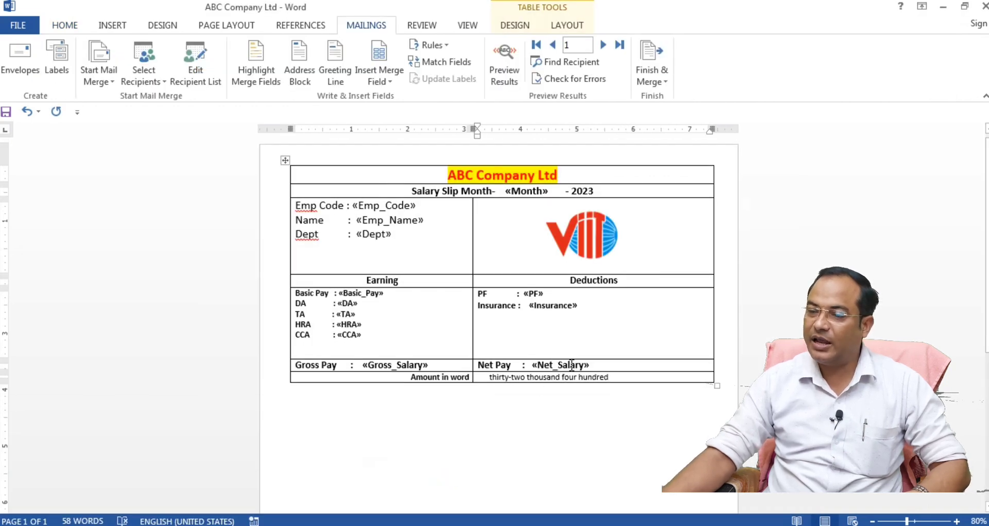
mouse_move(371, 523)
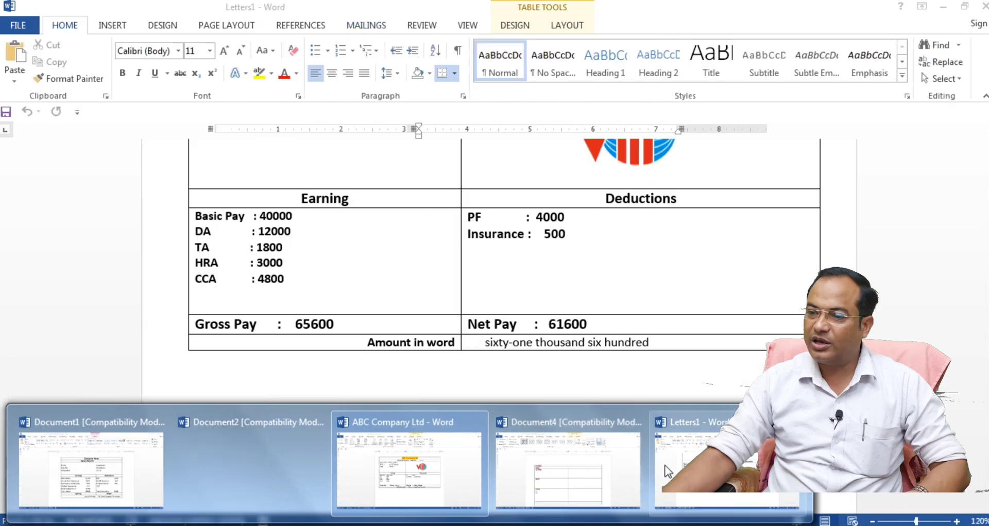
left_click(669, 465)
- Examine the sixth merged salary slip, including its employee code and amount in words
scroll(566, 330, "up", 3)
scroll(567, 329, "down", 10)
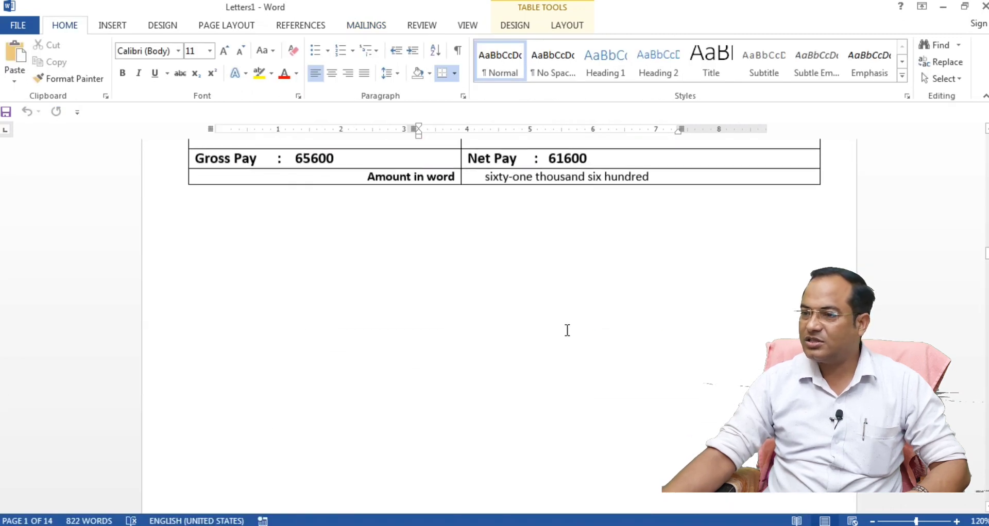
scroll(567, 332, "down", 3)
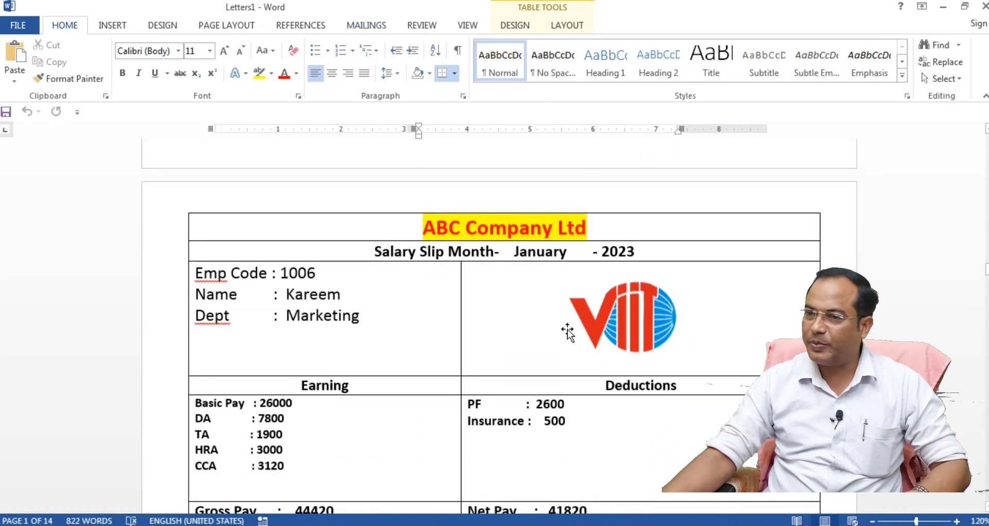
left_click(301, 273)
scroll(567, 309, "down", 8)
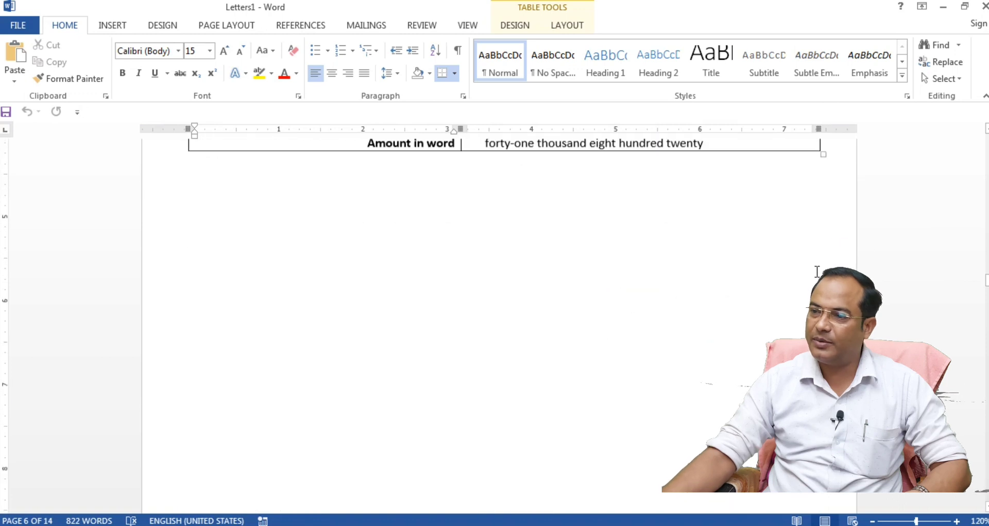
- Check the last two merged salary slips, comparing the final slip's net pay with its amount in words
scroll(708, 362, "up", 6)
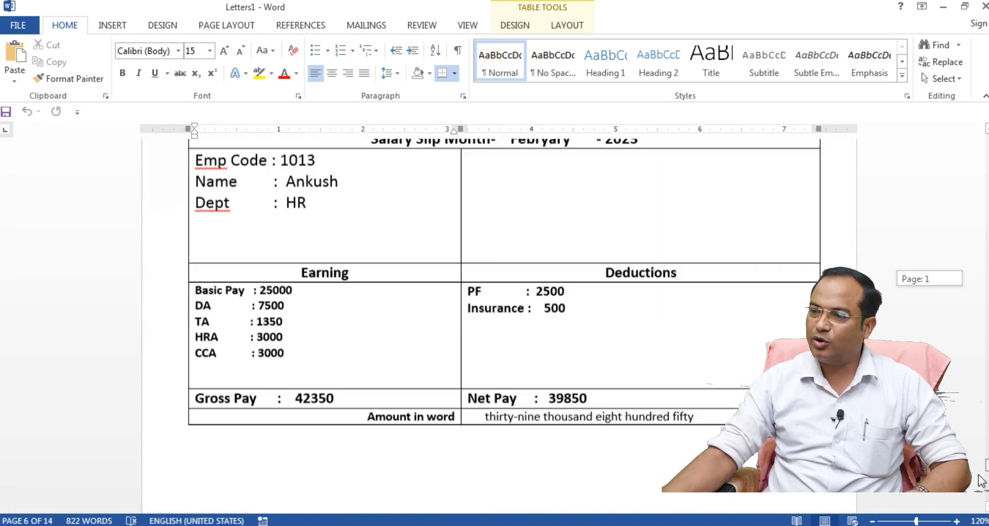
scroll(707, 361, "down", 6)
scroll(707, 362, "up", 8)
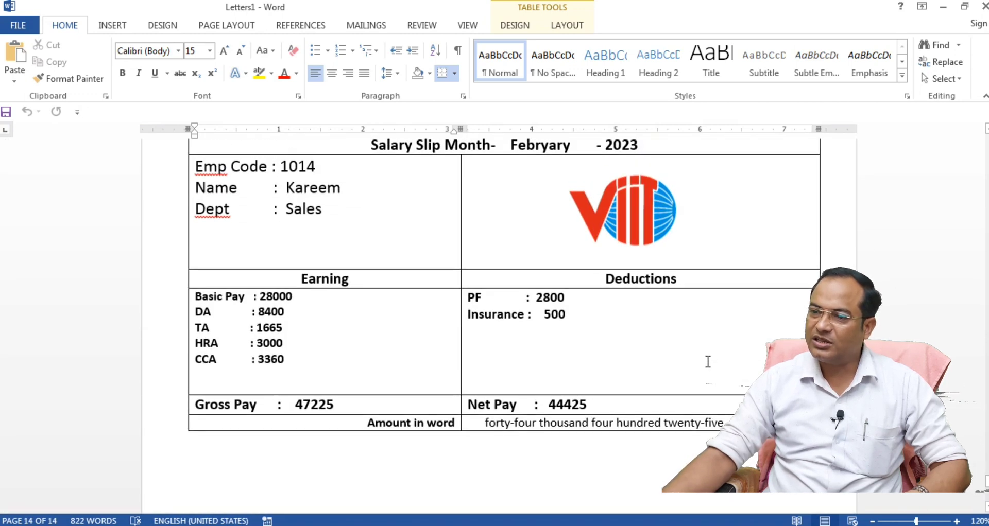
scroll(708, 361, "down", 1)
scroll(708, 361, "down", 5)
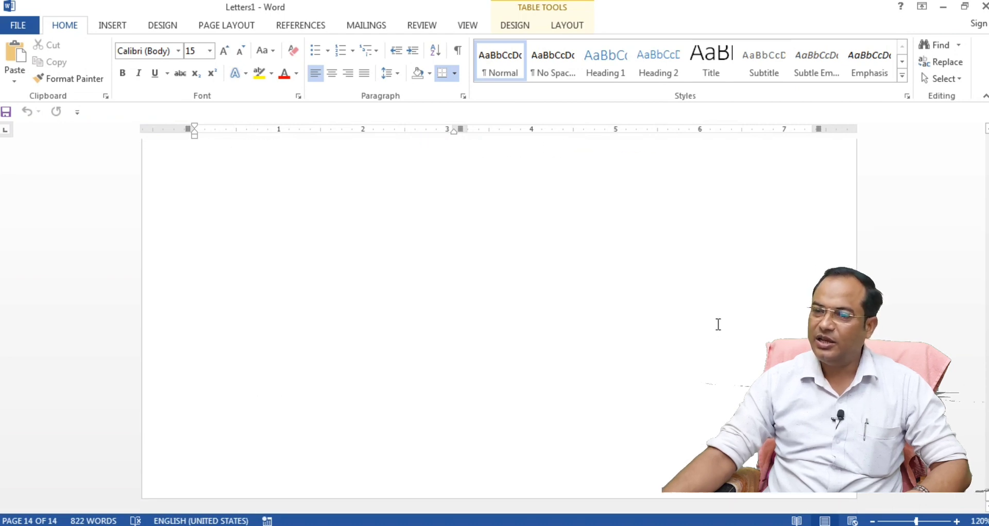
scroll(718, 325, "up", 6)
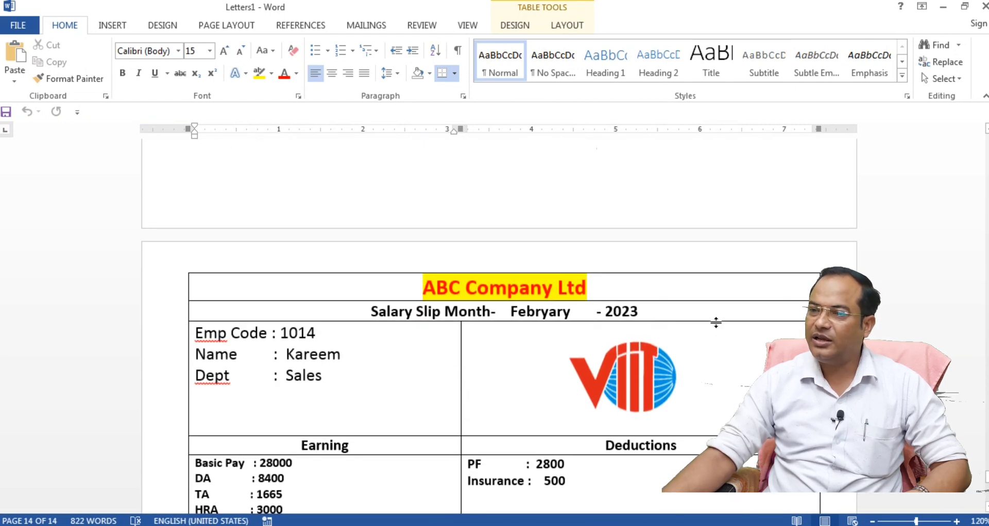
scroll(716, 323, "down", 1)
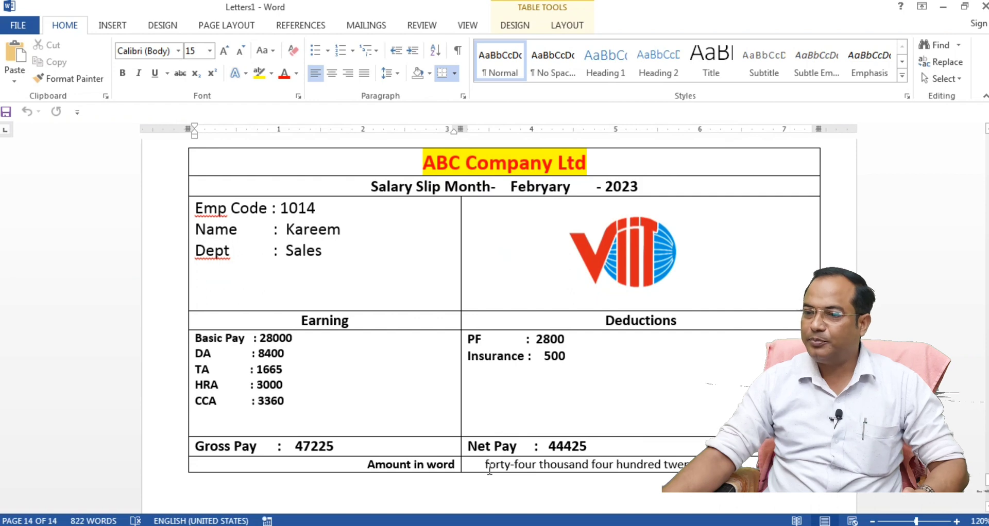
left_click_drag(486, 466, 690, 466)
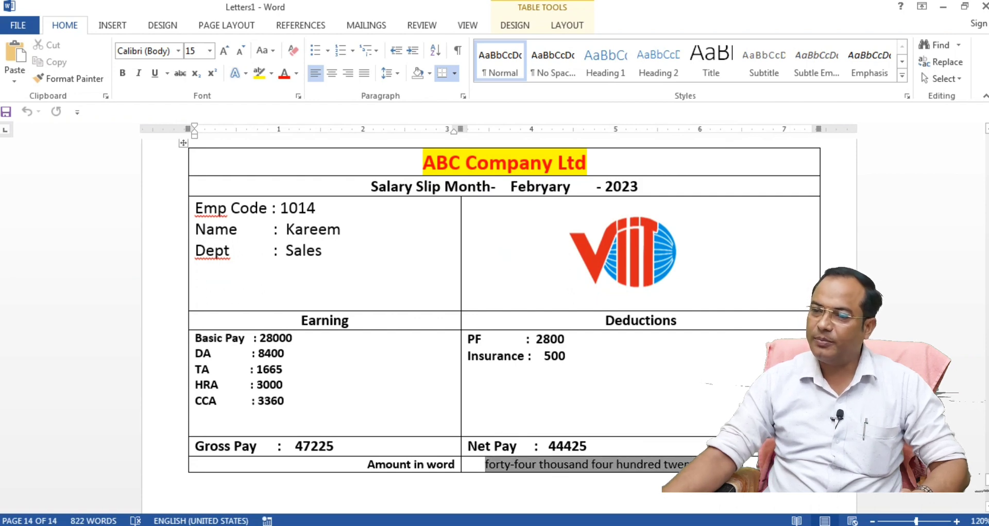
left_click(547, 485)
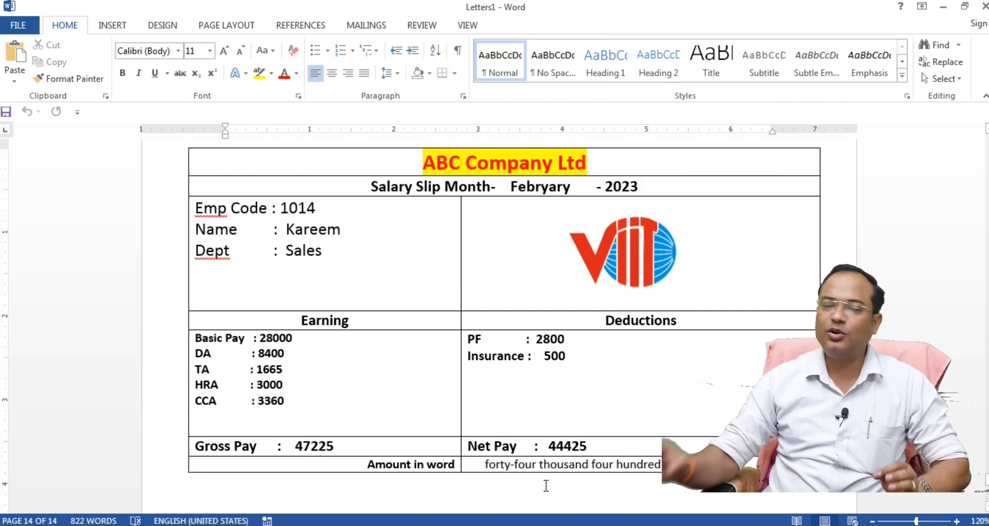